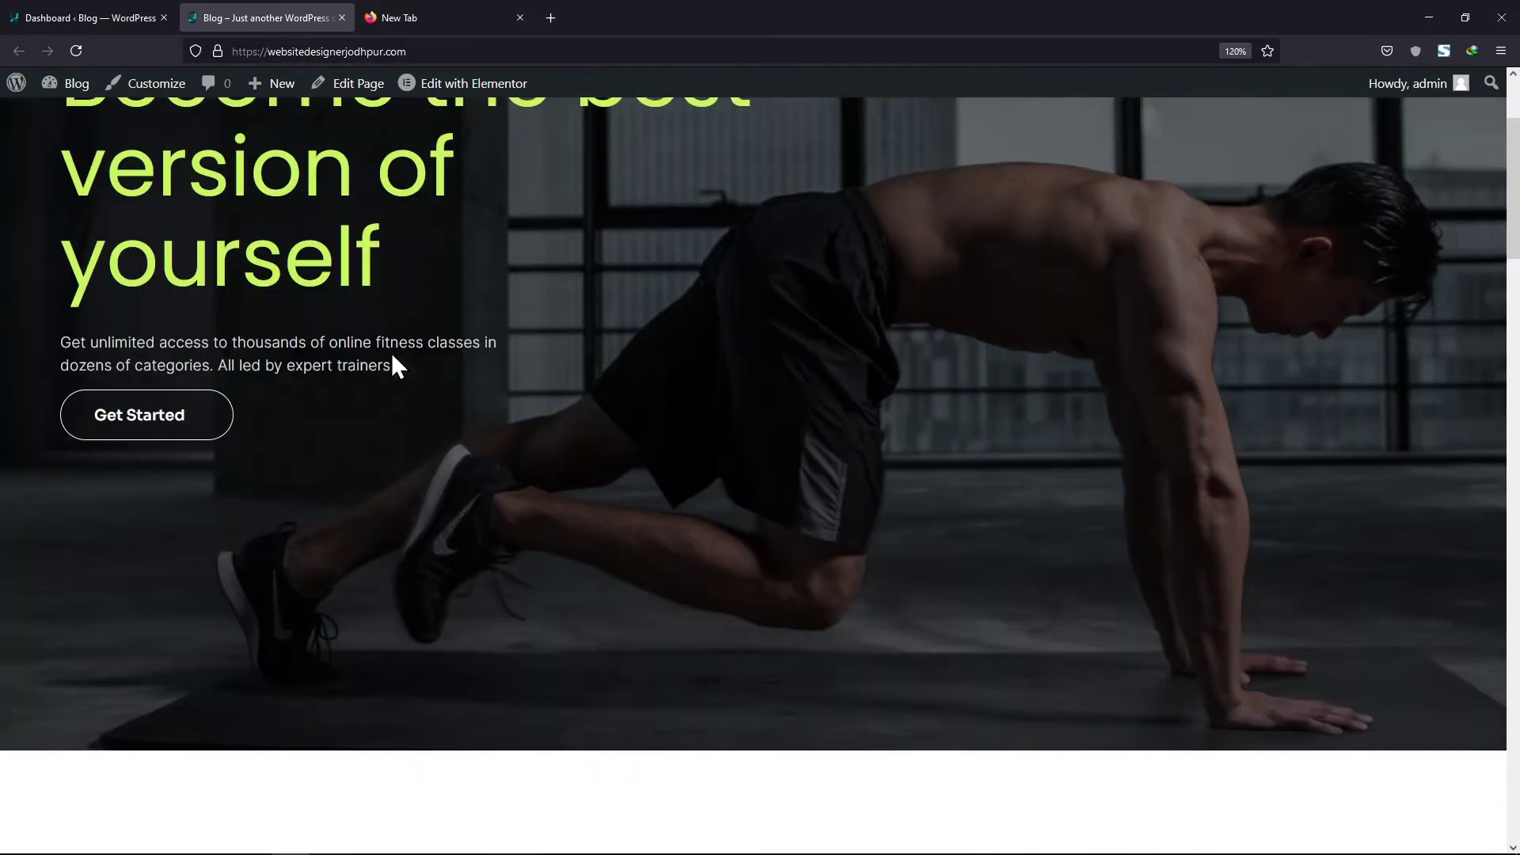
# Open the fitness Home page in the Elementor editor from the admin bar
pyautogui.moveTo(507, 85)
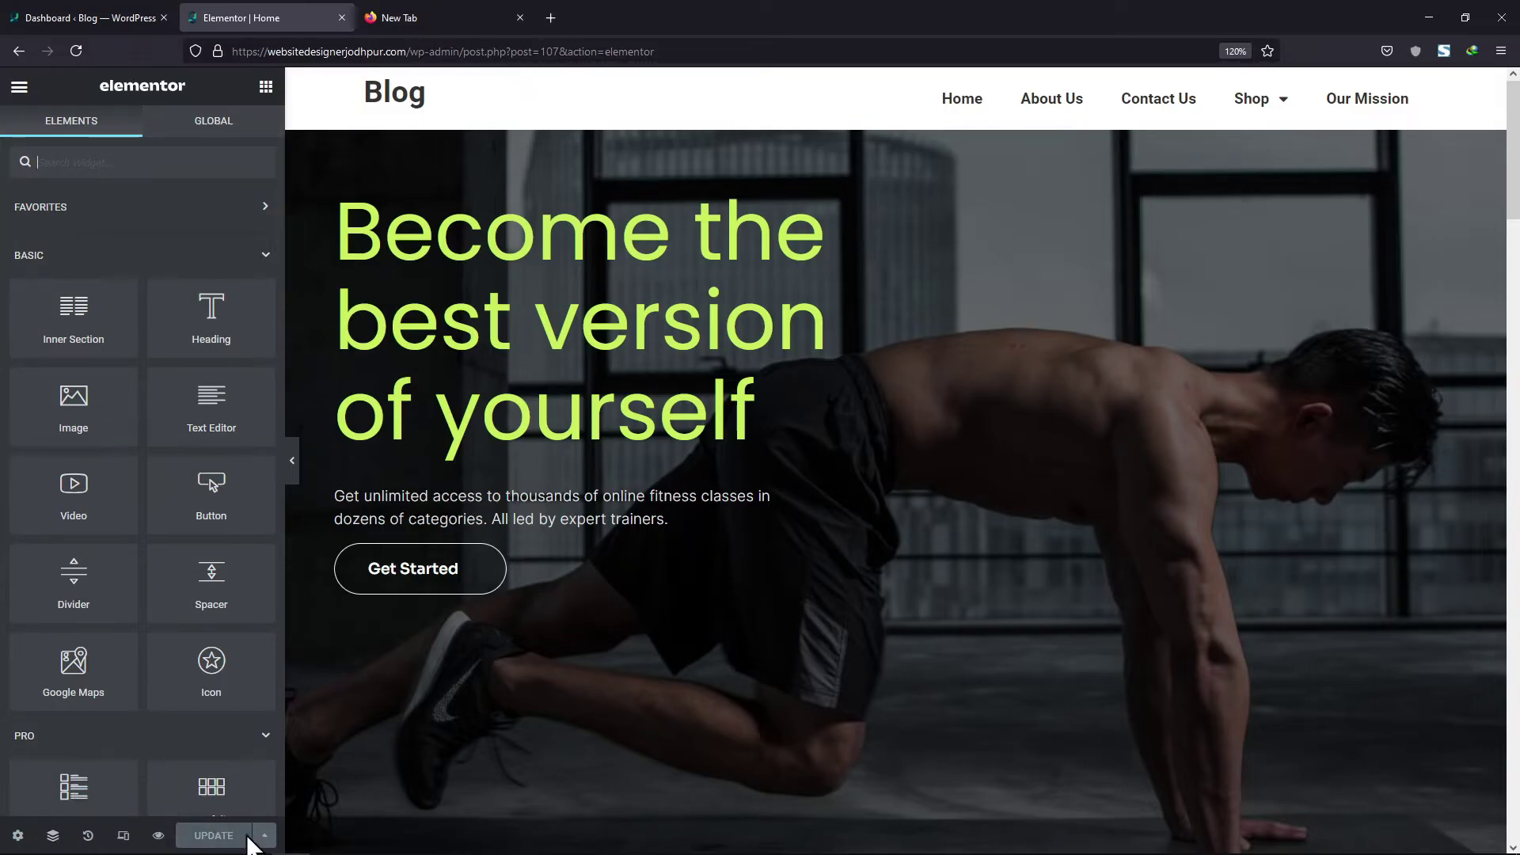
# Save the current page as a Page template named 'home page'
pyautogui.click(264, 835)
pyautogui.click(152, 772)
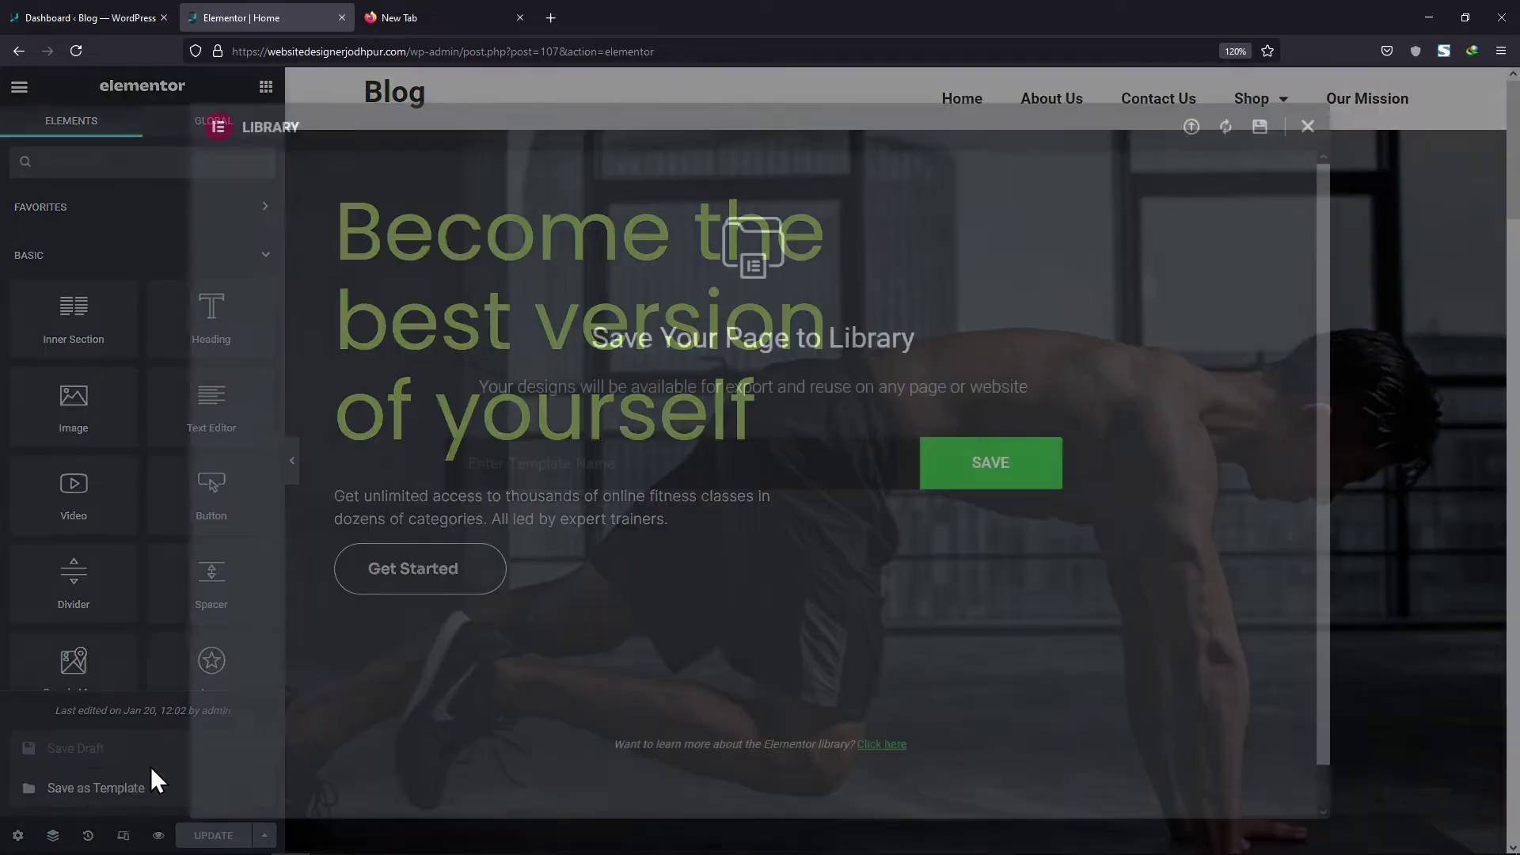
pyautogui.write('home p')
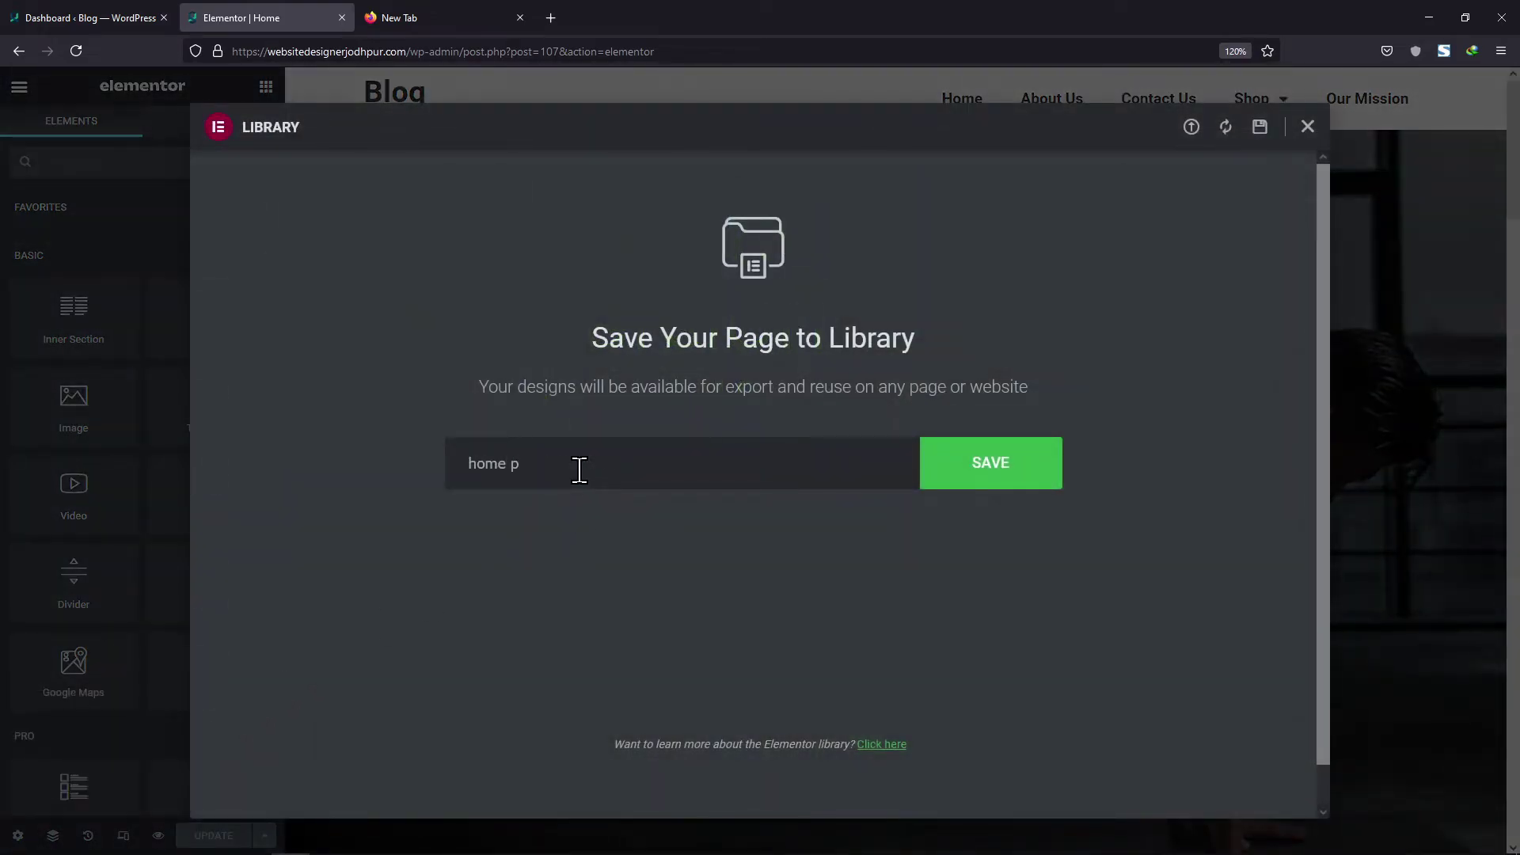
pyautogui.write('age')
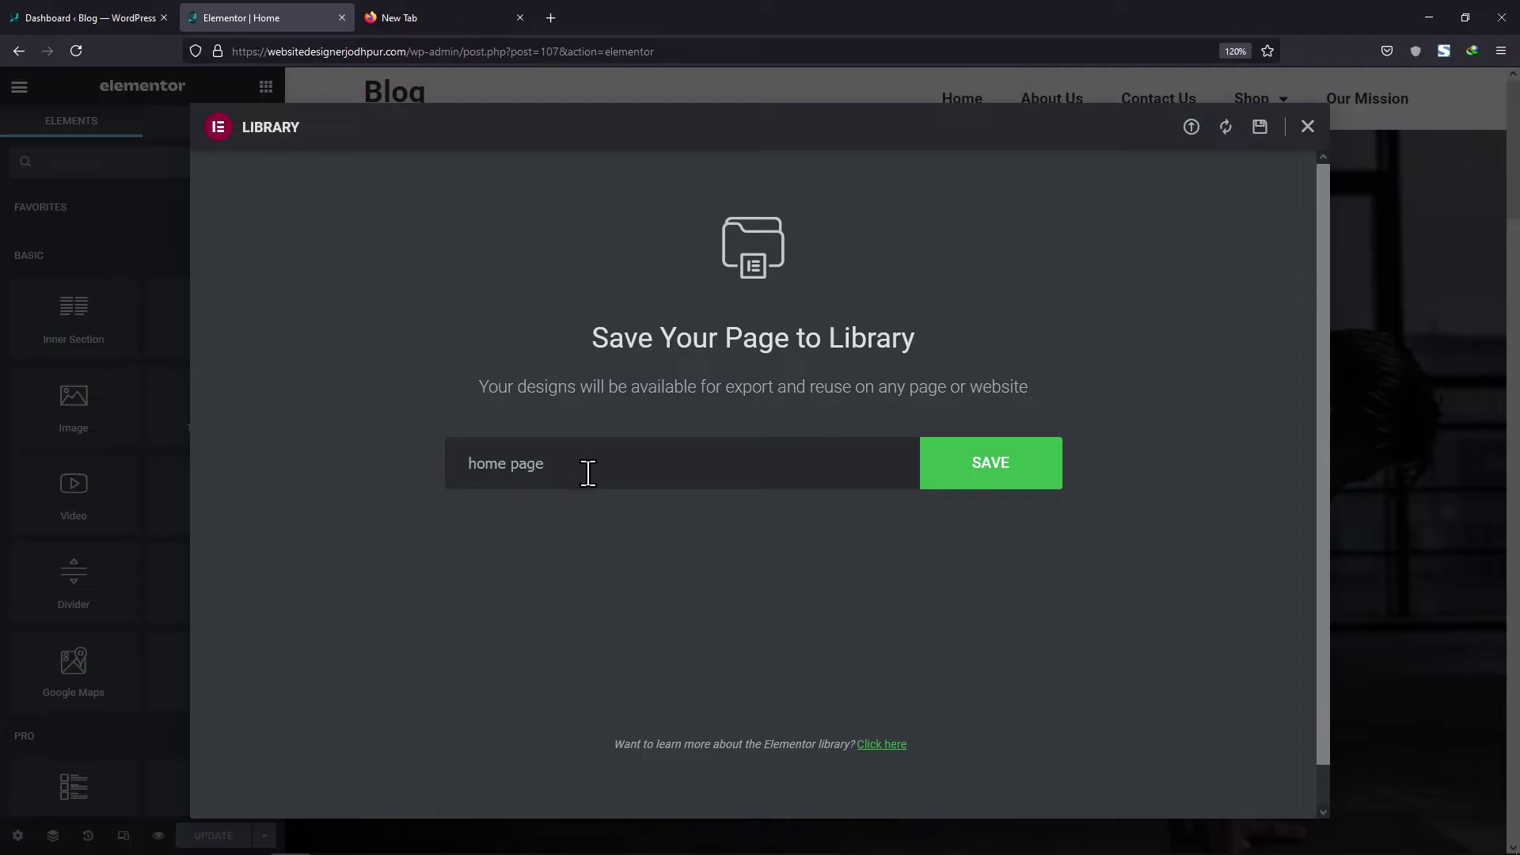
pyautogui.click(1021, 482)
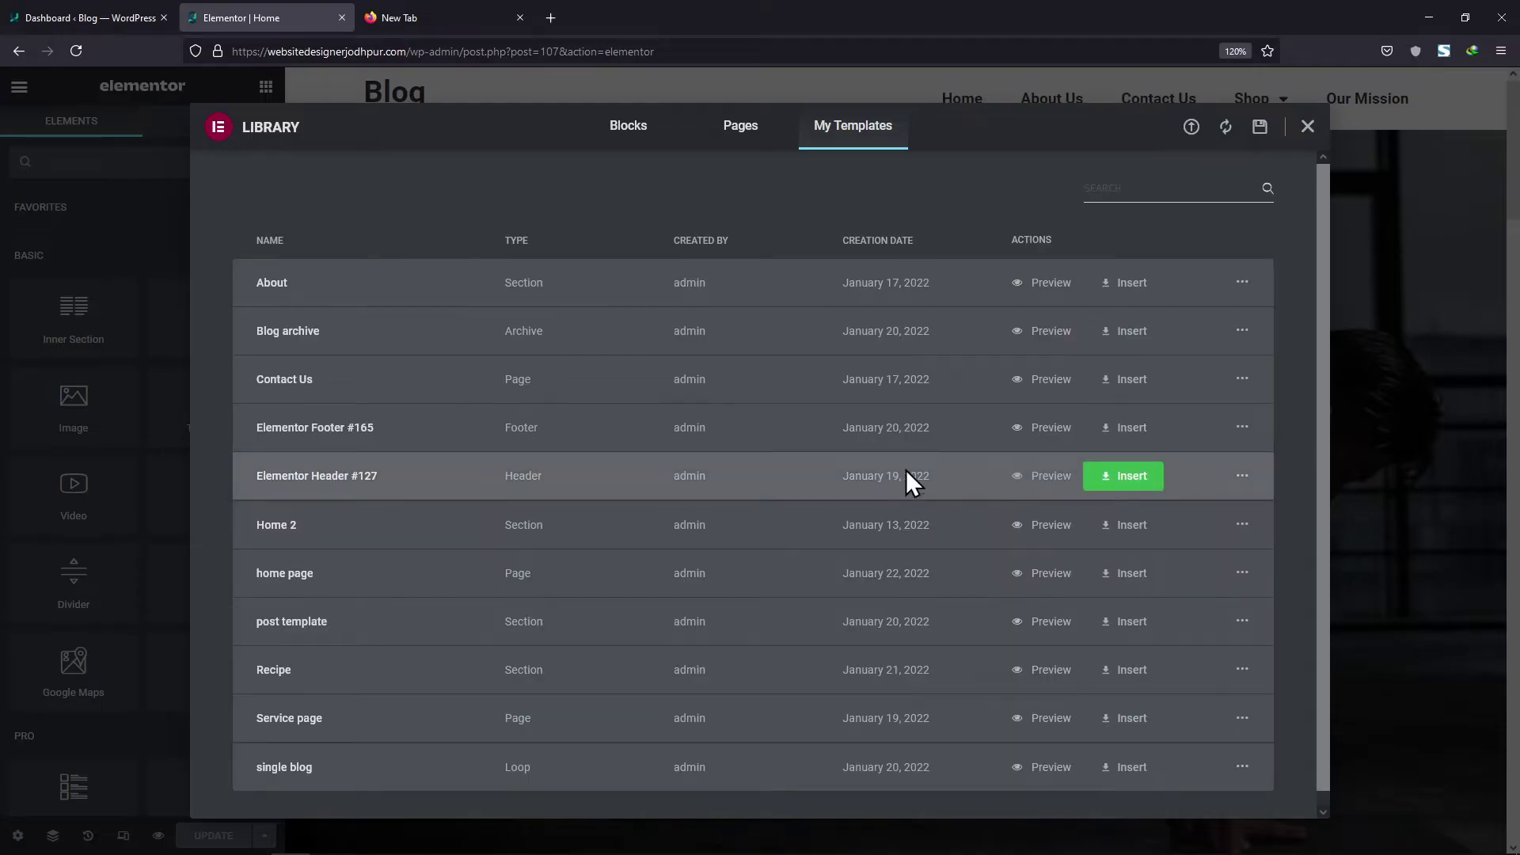
# Close the template library after checking the new template under My Templates
pyautogui.scroll(-1, 619, 461)
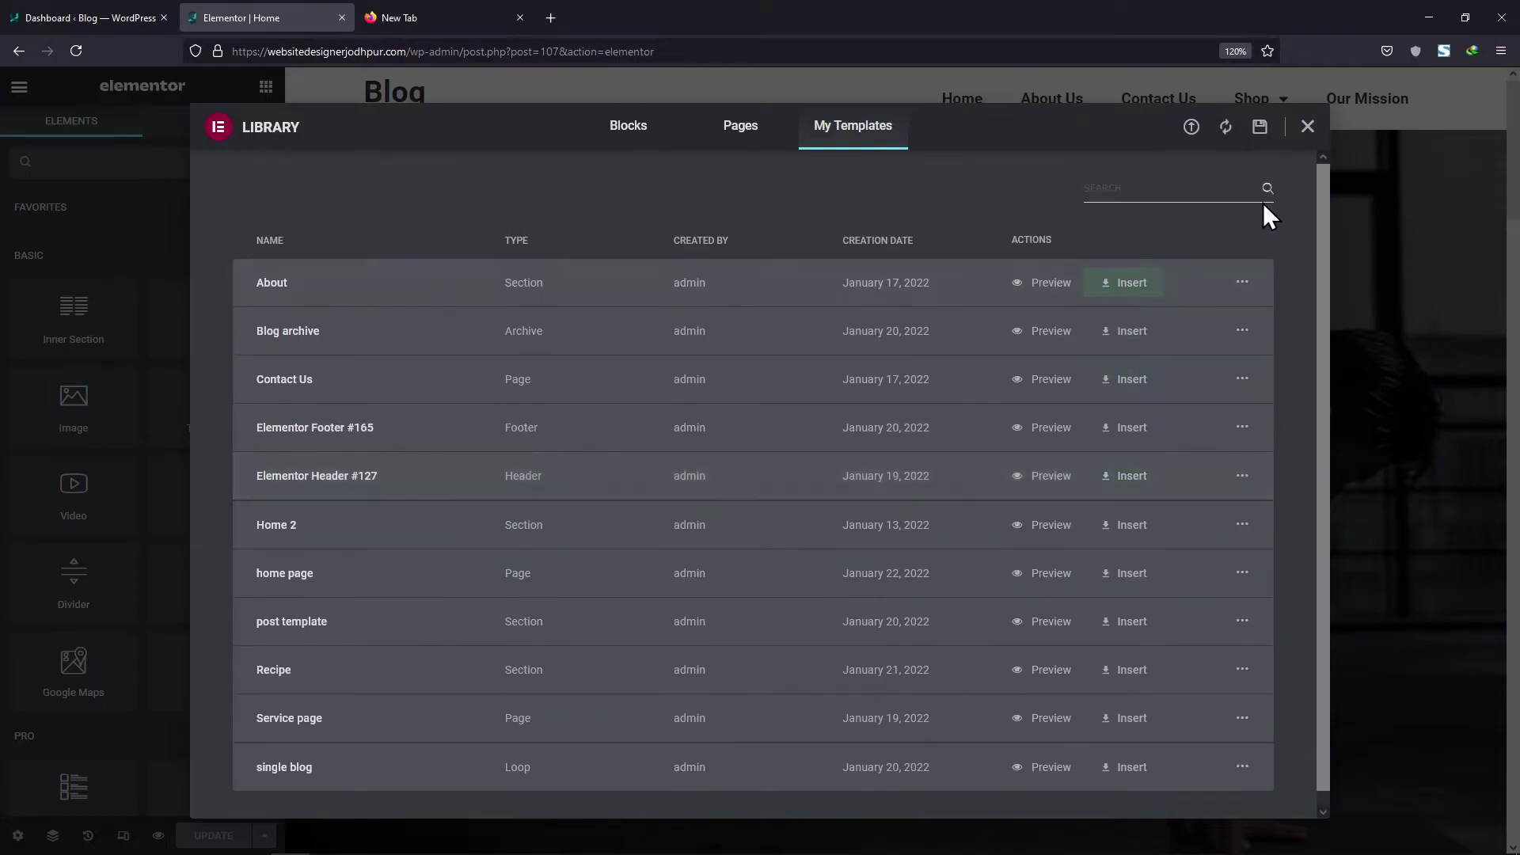
pyautogui.click(1307, 126)
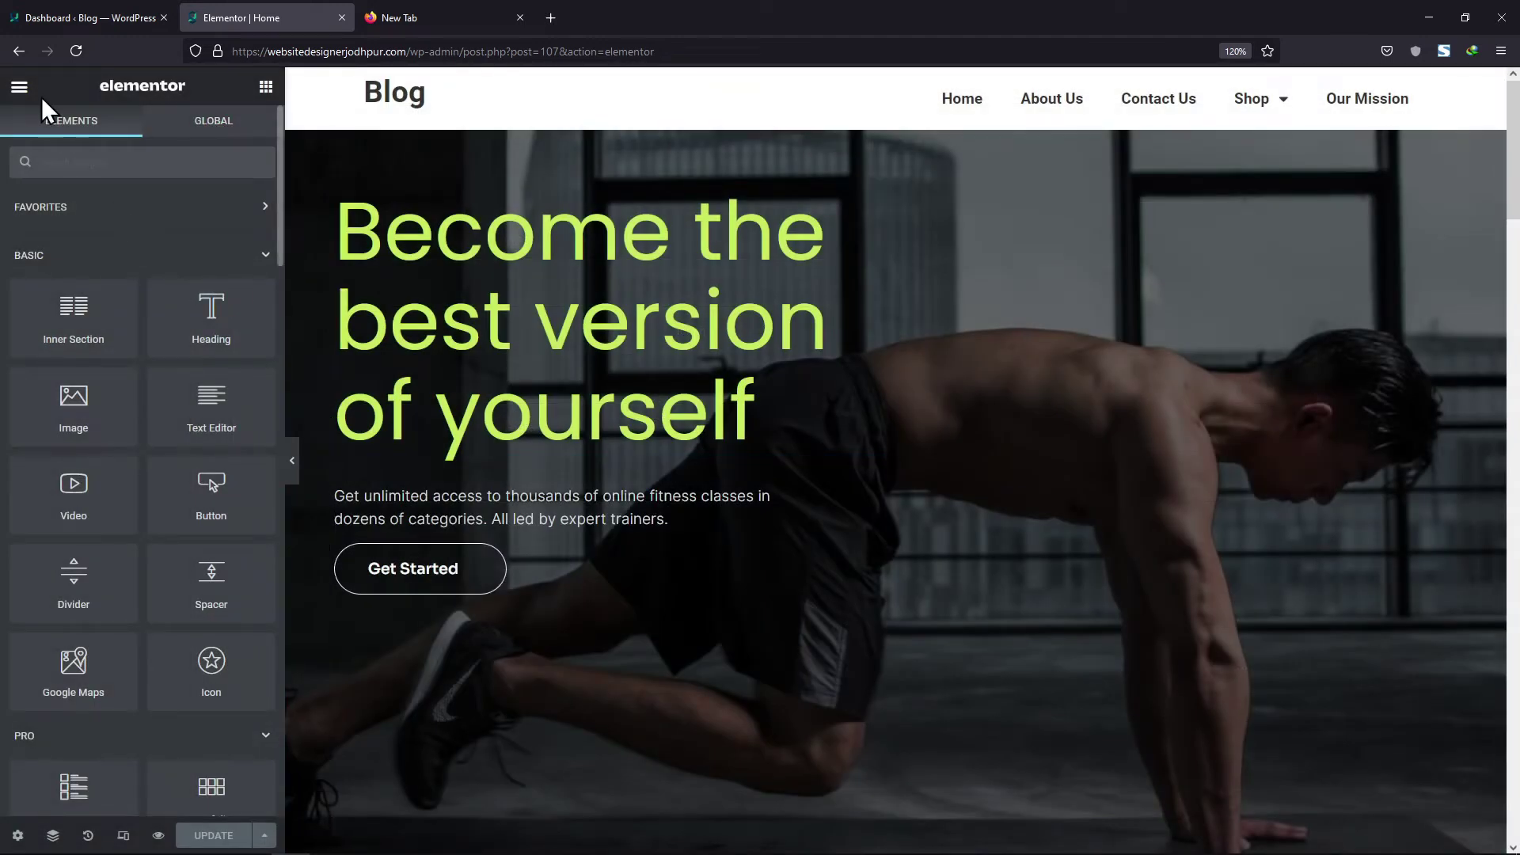
pyautogui.click(19, 86)
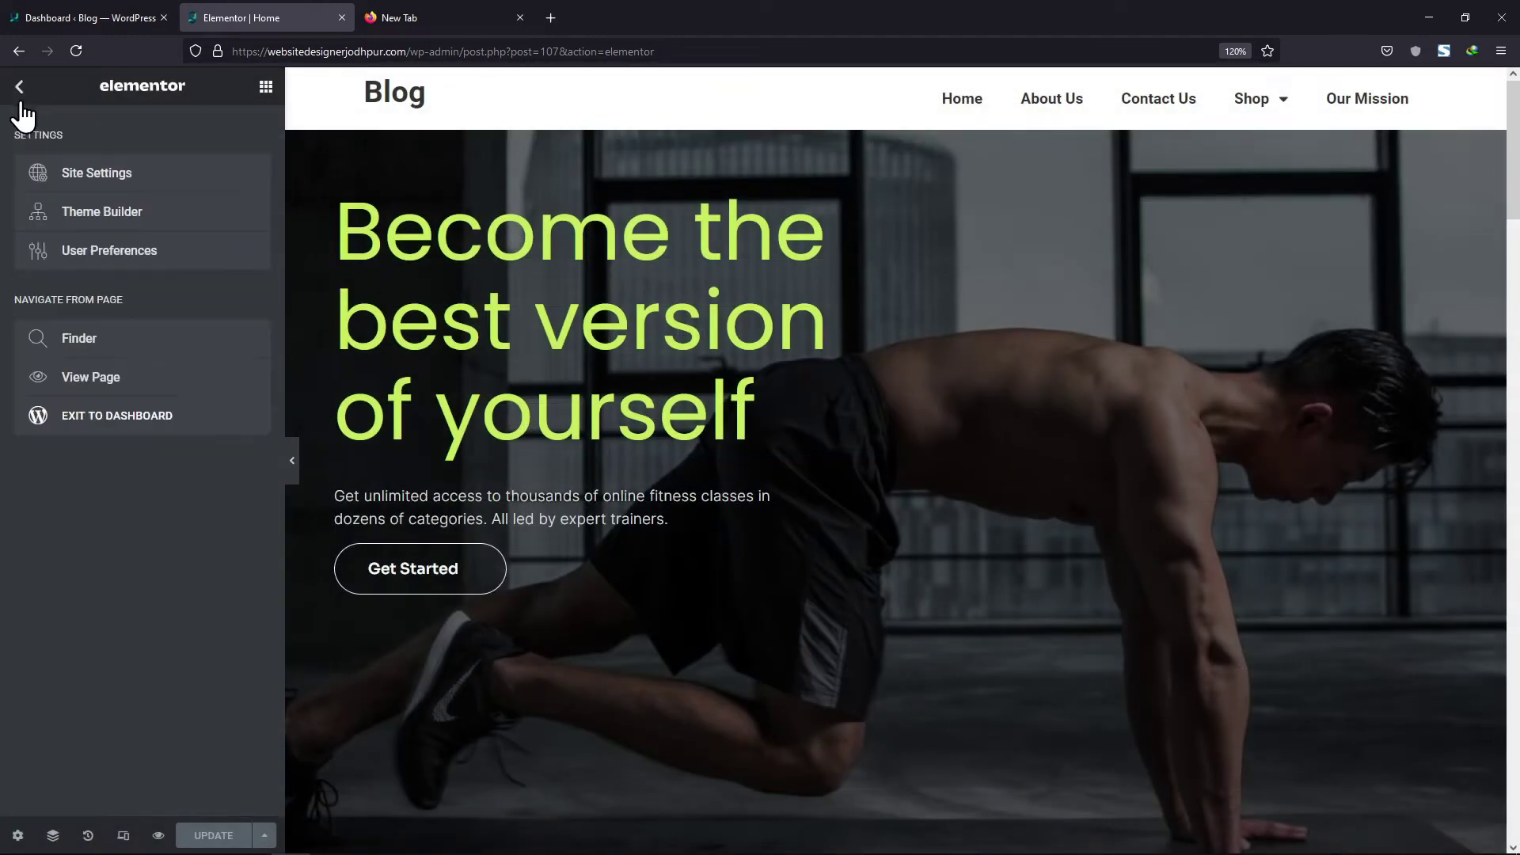
# Exit Elementor to the WordPress dashboard and go to Templates > Saved Templates
pyautogui.click(100, 418)
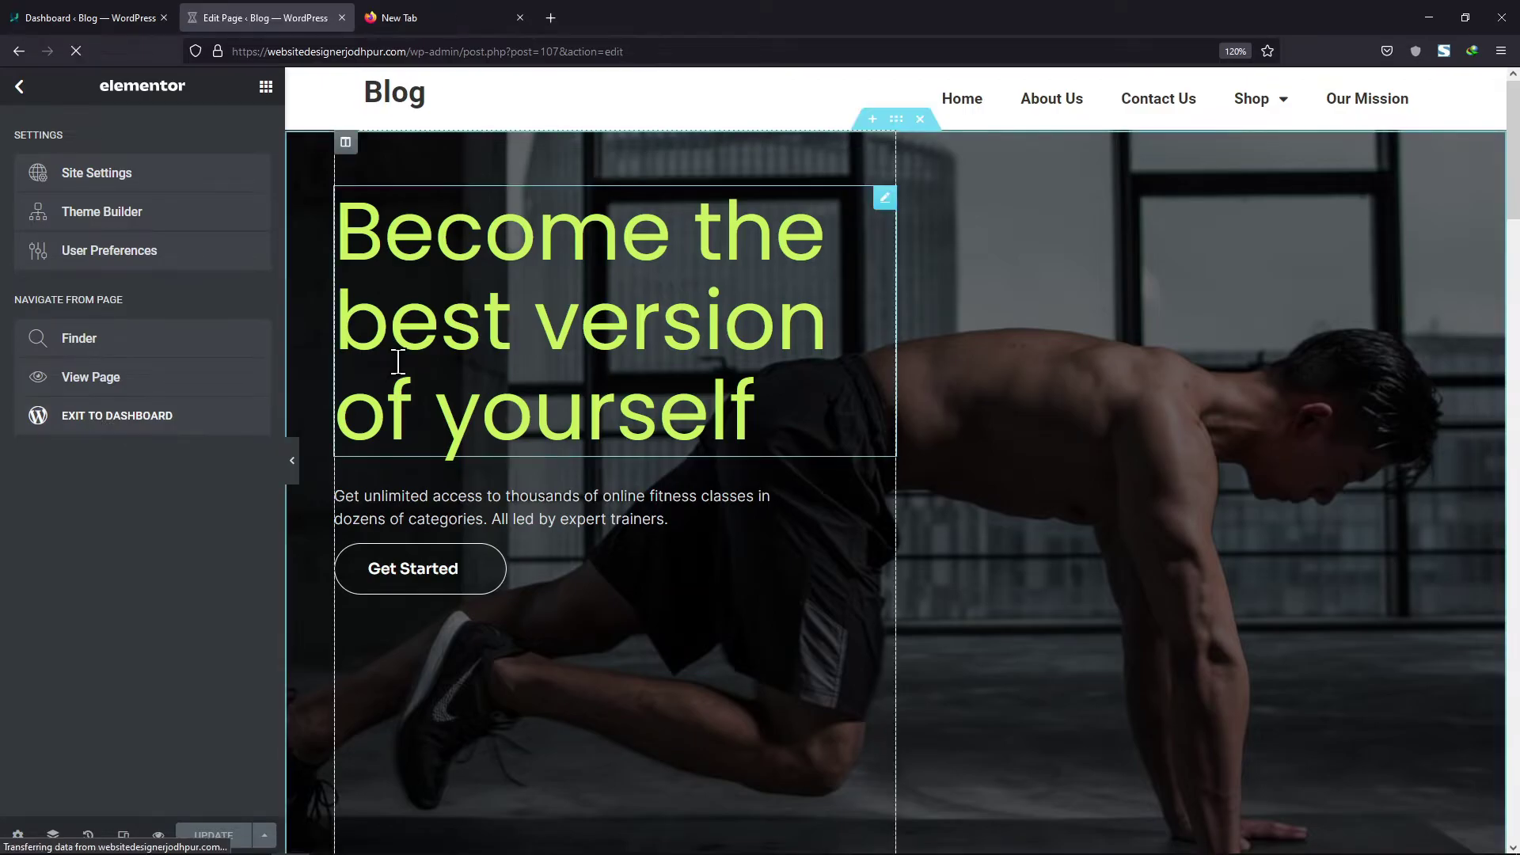
pyautogui.click(87, 17)
pyautogui.moveTo(80, 415)
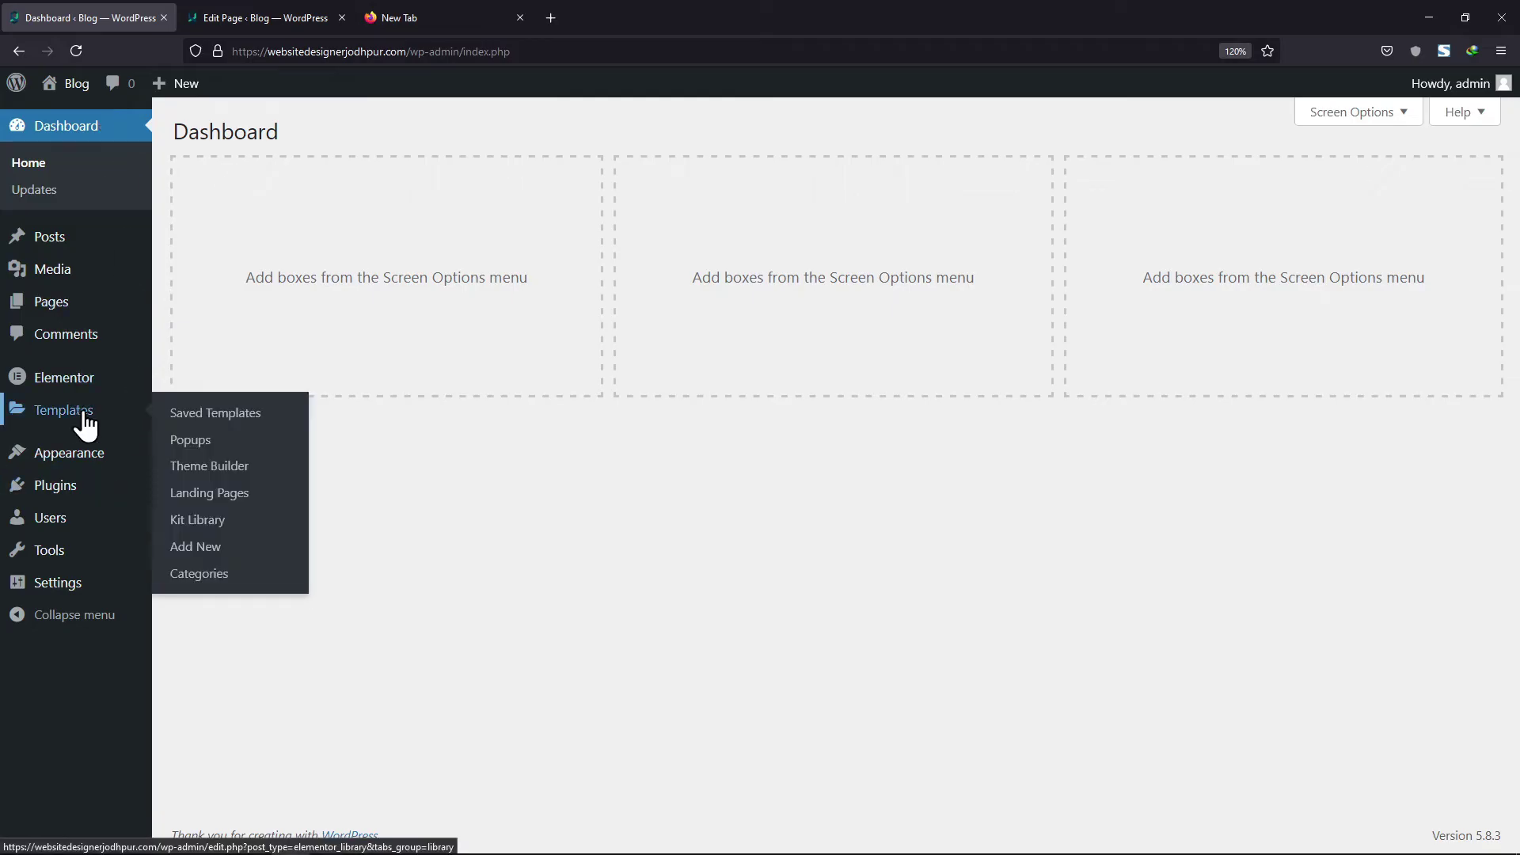
pyautogui.click(204, 419)
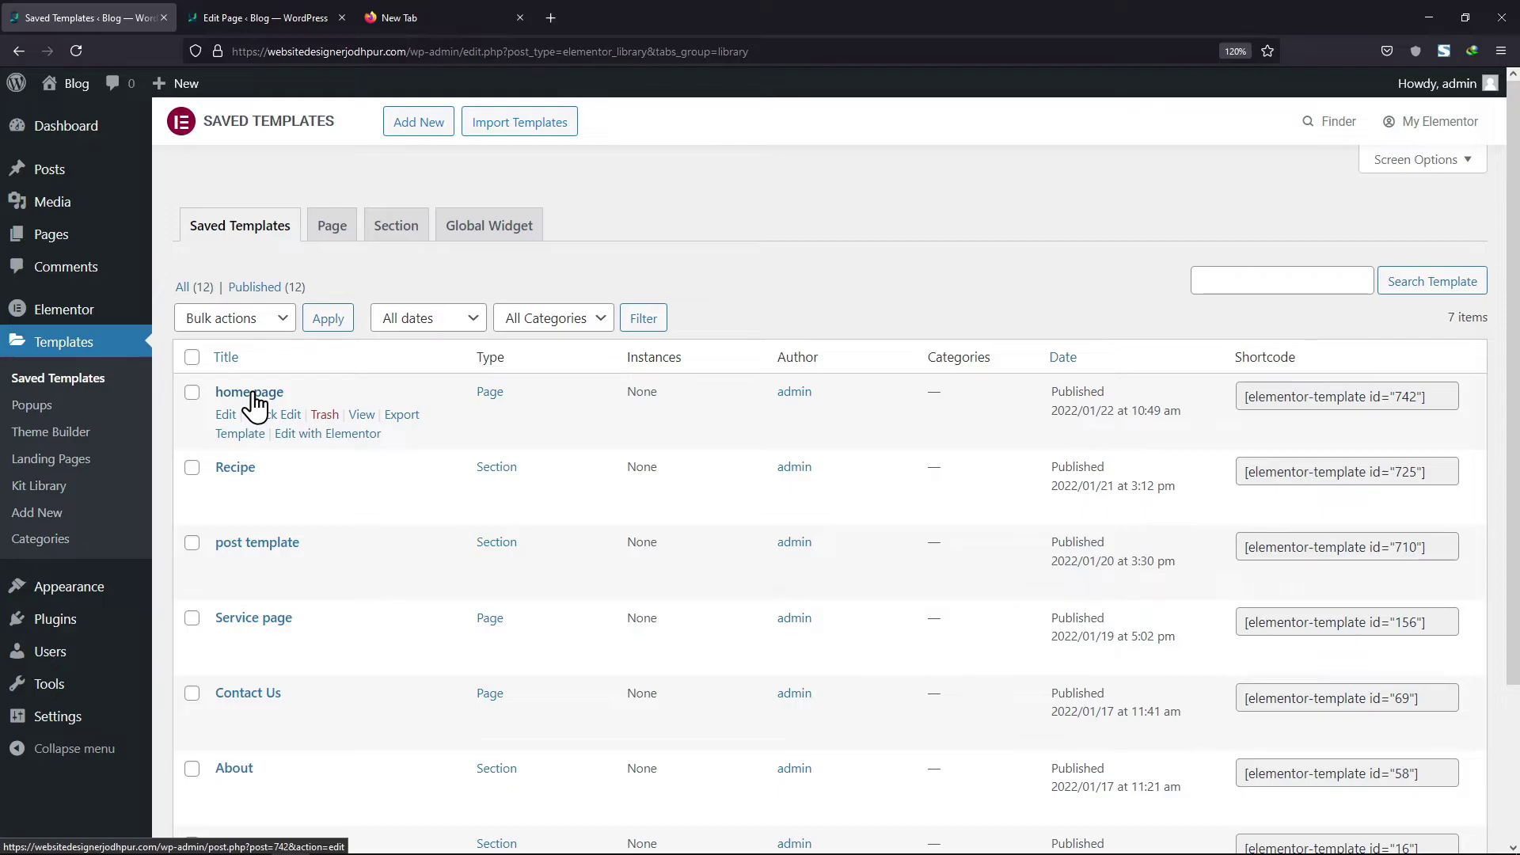
# Export the 'home page' template, saving elementor-742-2022-01-22.json to Downloads
pyautogui.click(397, 423)
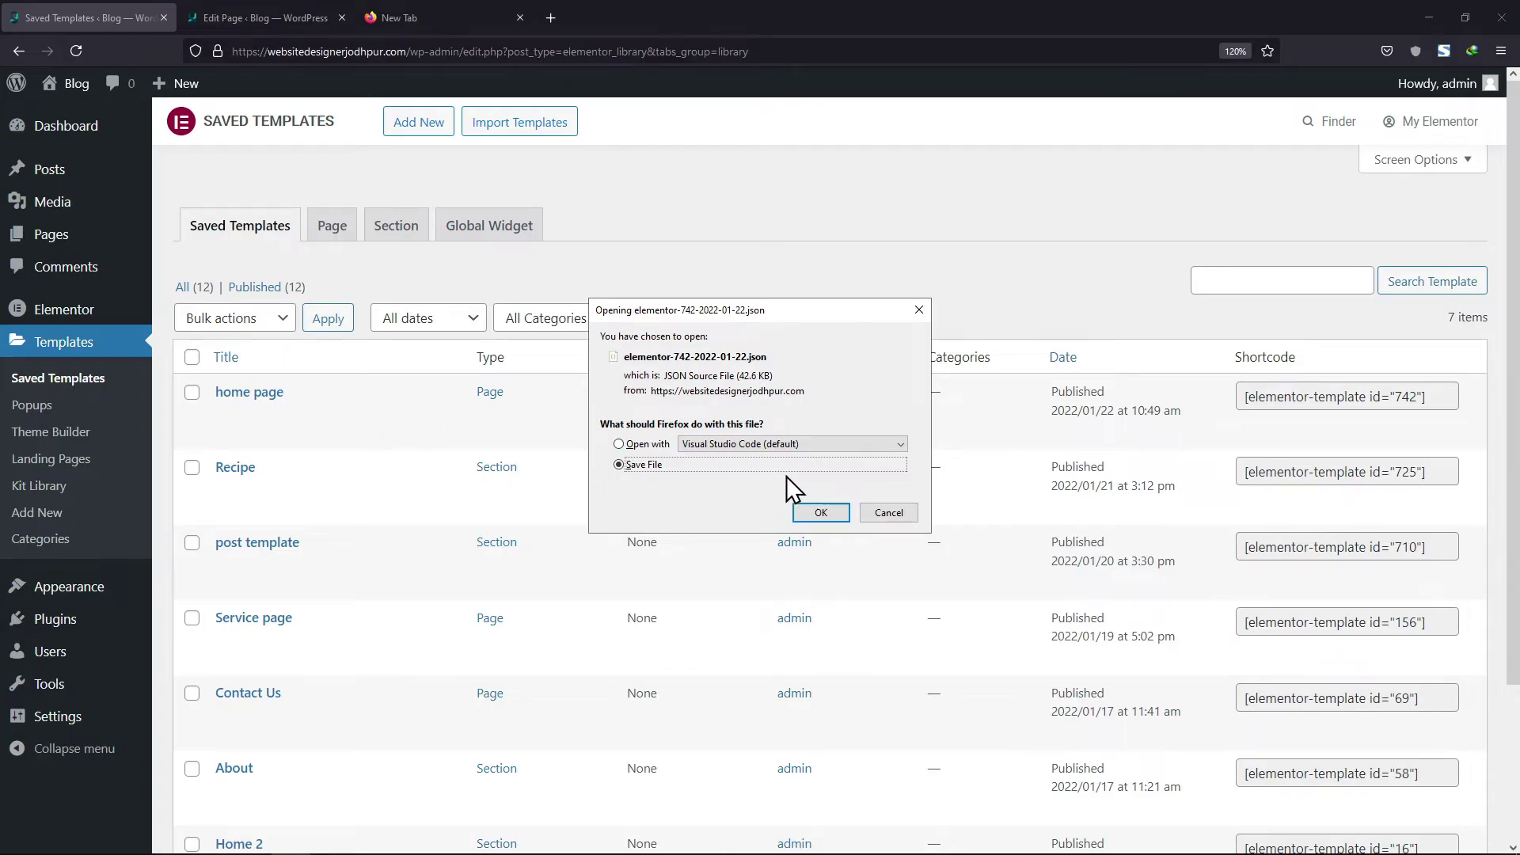
pyautogui.click(816, 513)
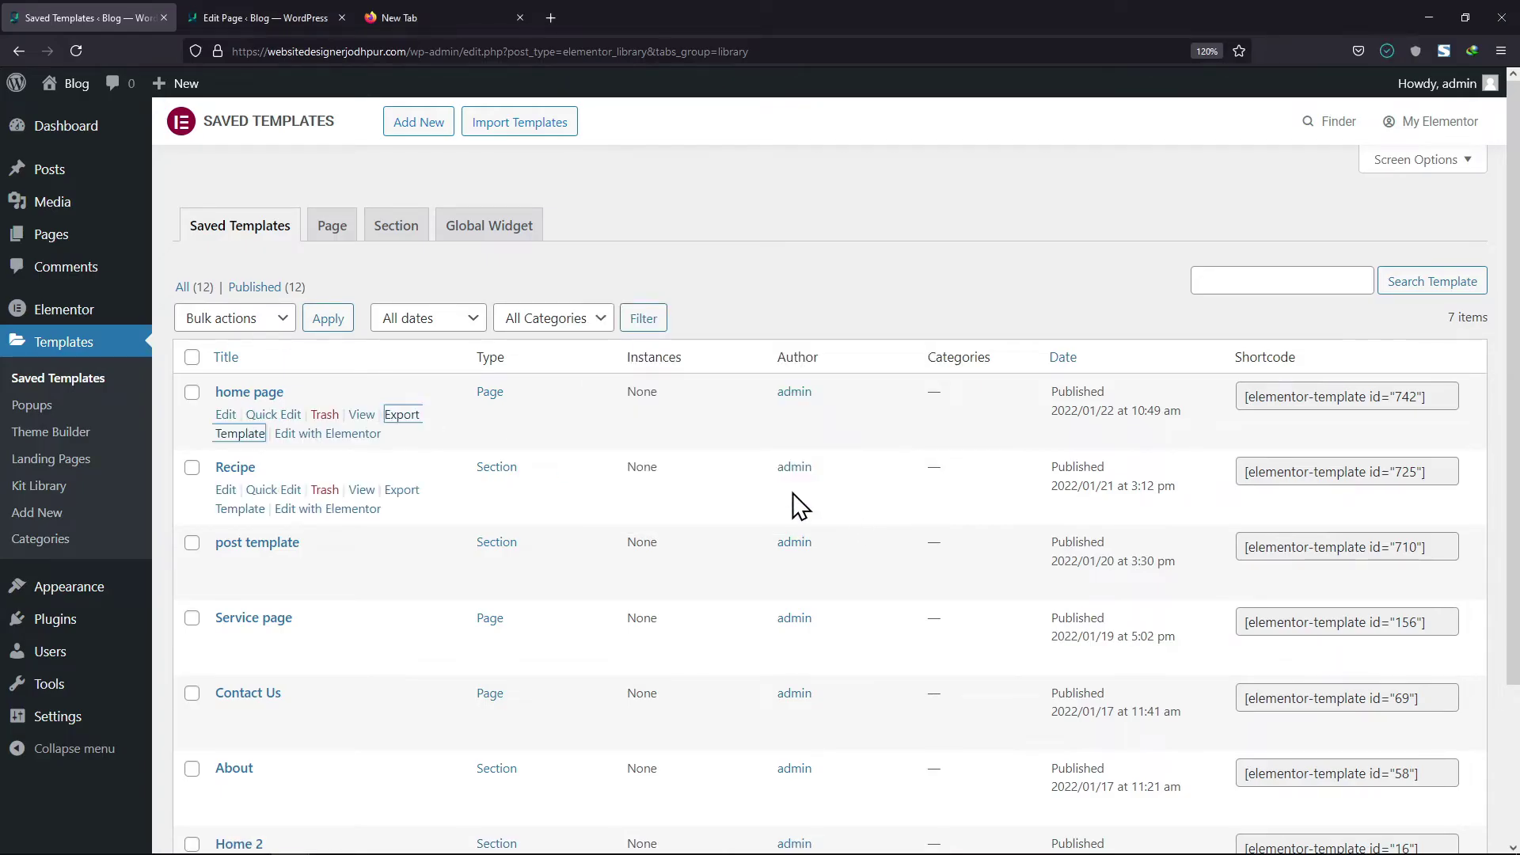
pyautogui.click(1387, 49)
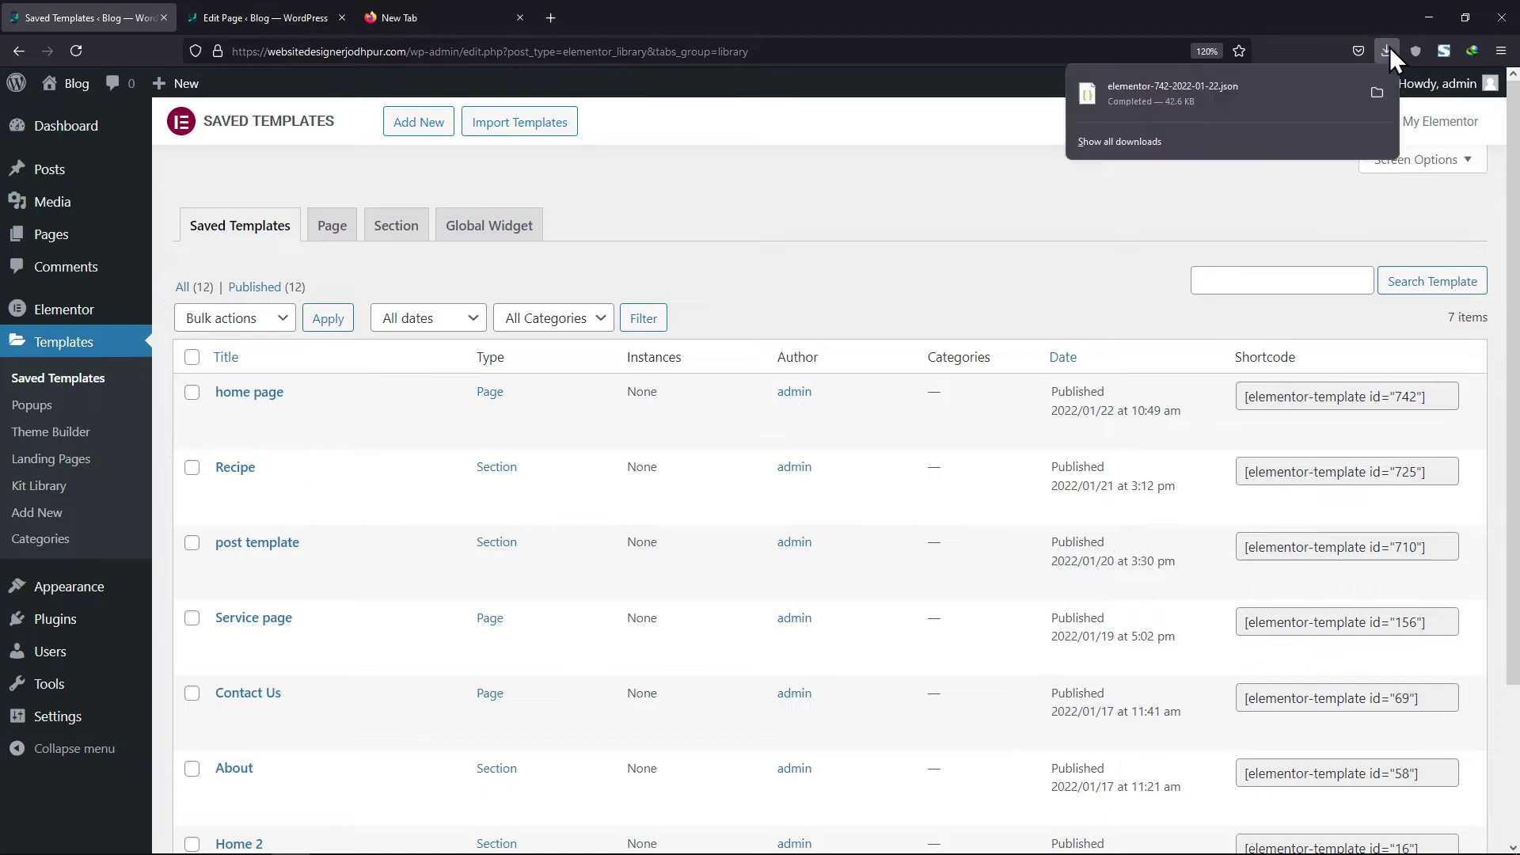
pyautogui.click(1379, 90)
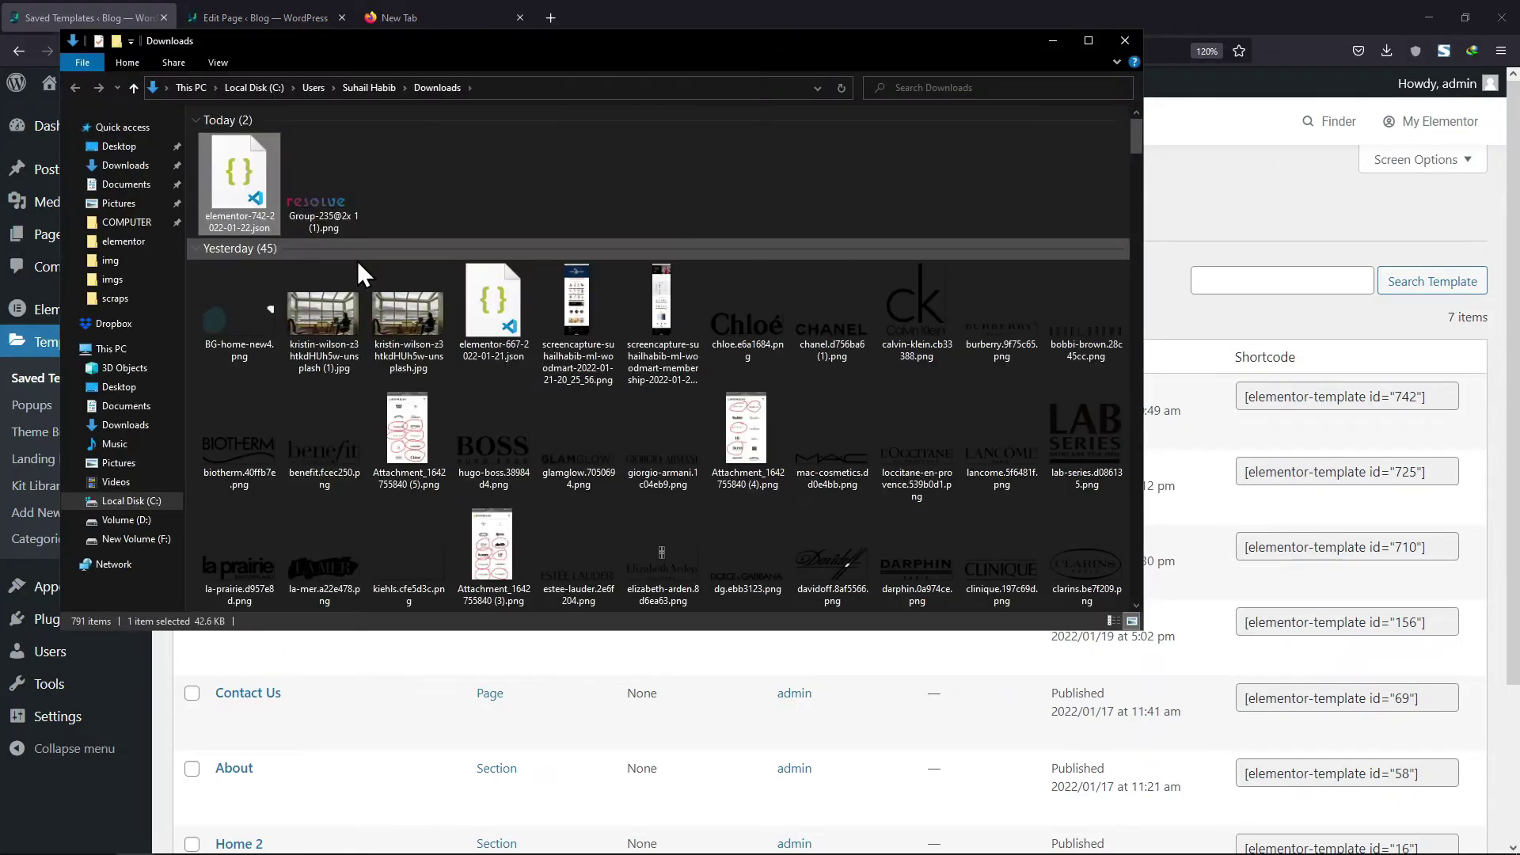
# Close the Downloads folder and switch to the second WordPress site's Dashboard
pyautogui.click(1127, 43)
pyautogui.moveTo(251, 839)
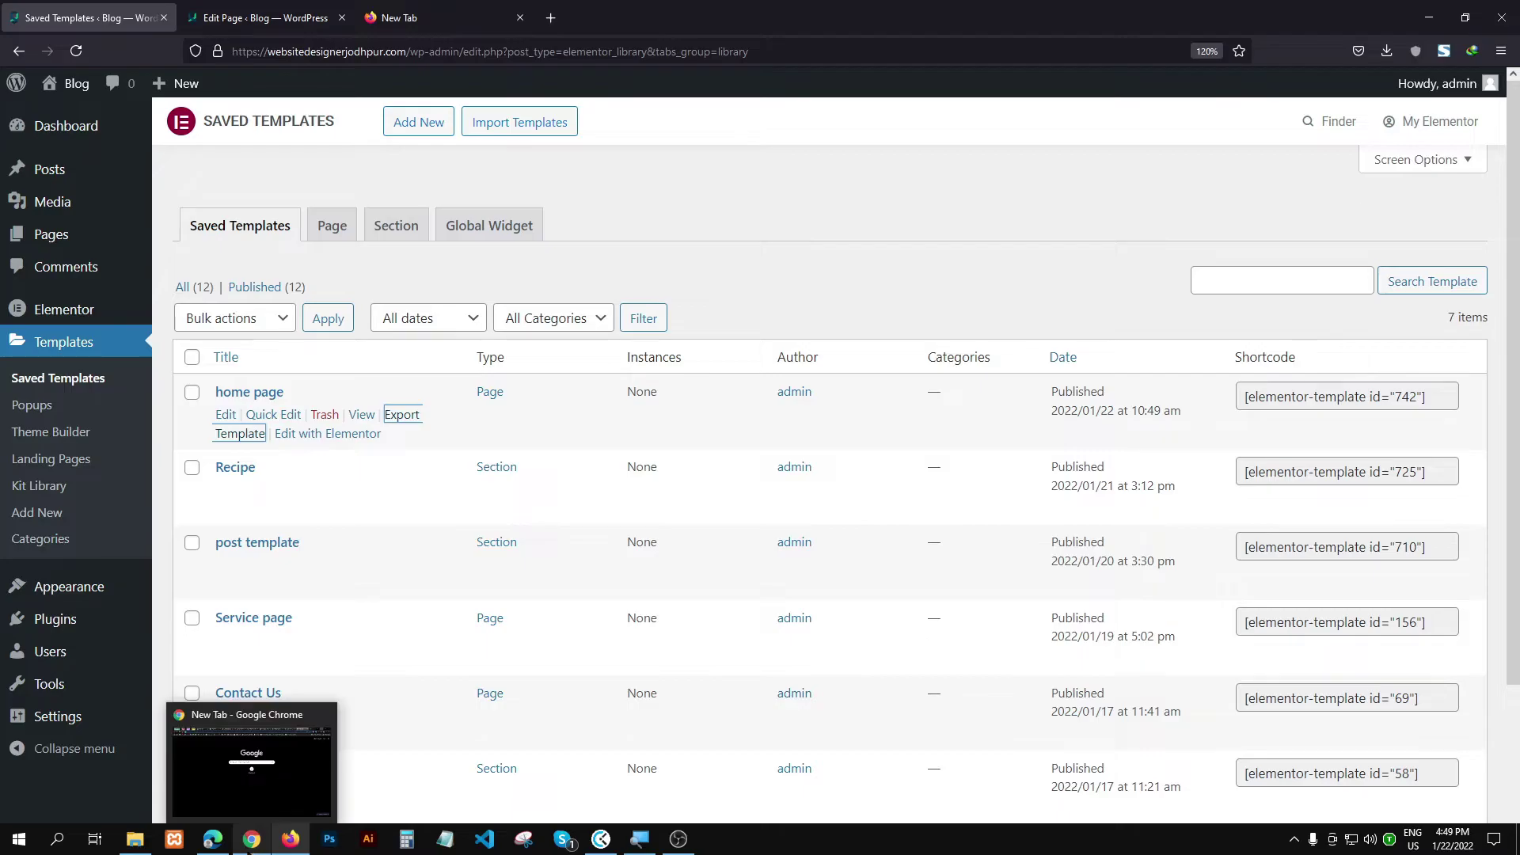
pyautogui.click(207, 791)
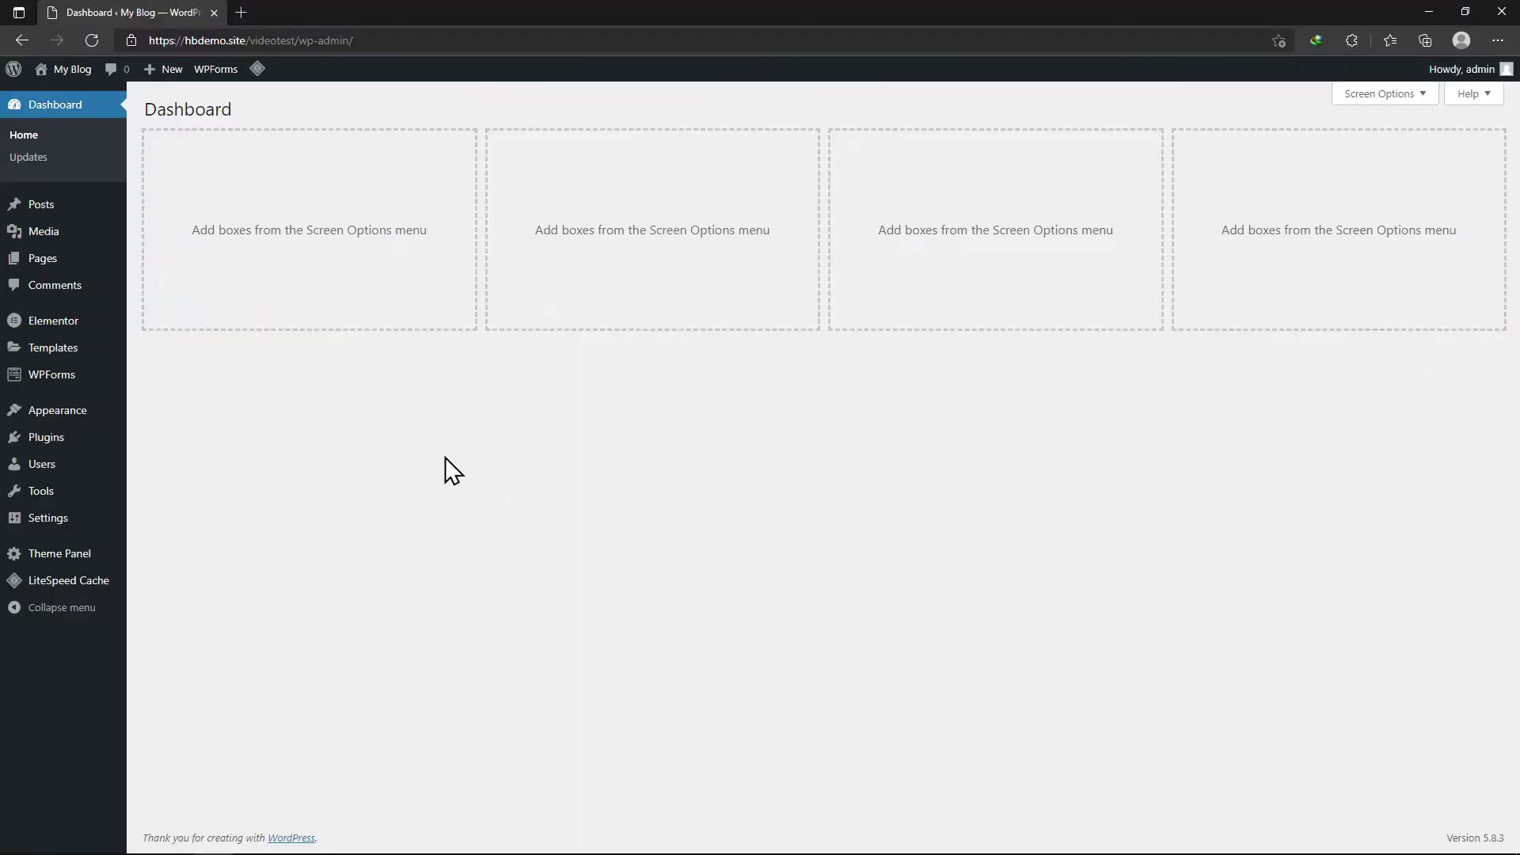
# Import elementor-742-2022-01-22.json from Downloads into the second site's saved templates
pyautogui.moveTo(60, 360)
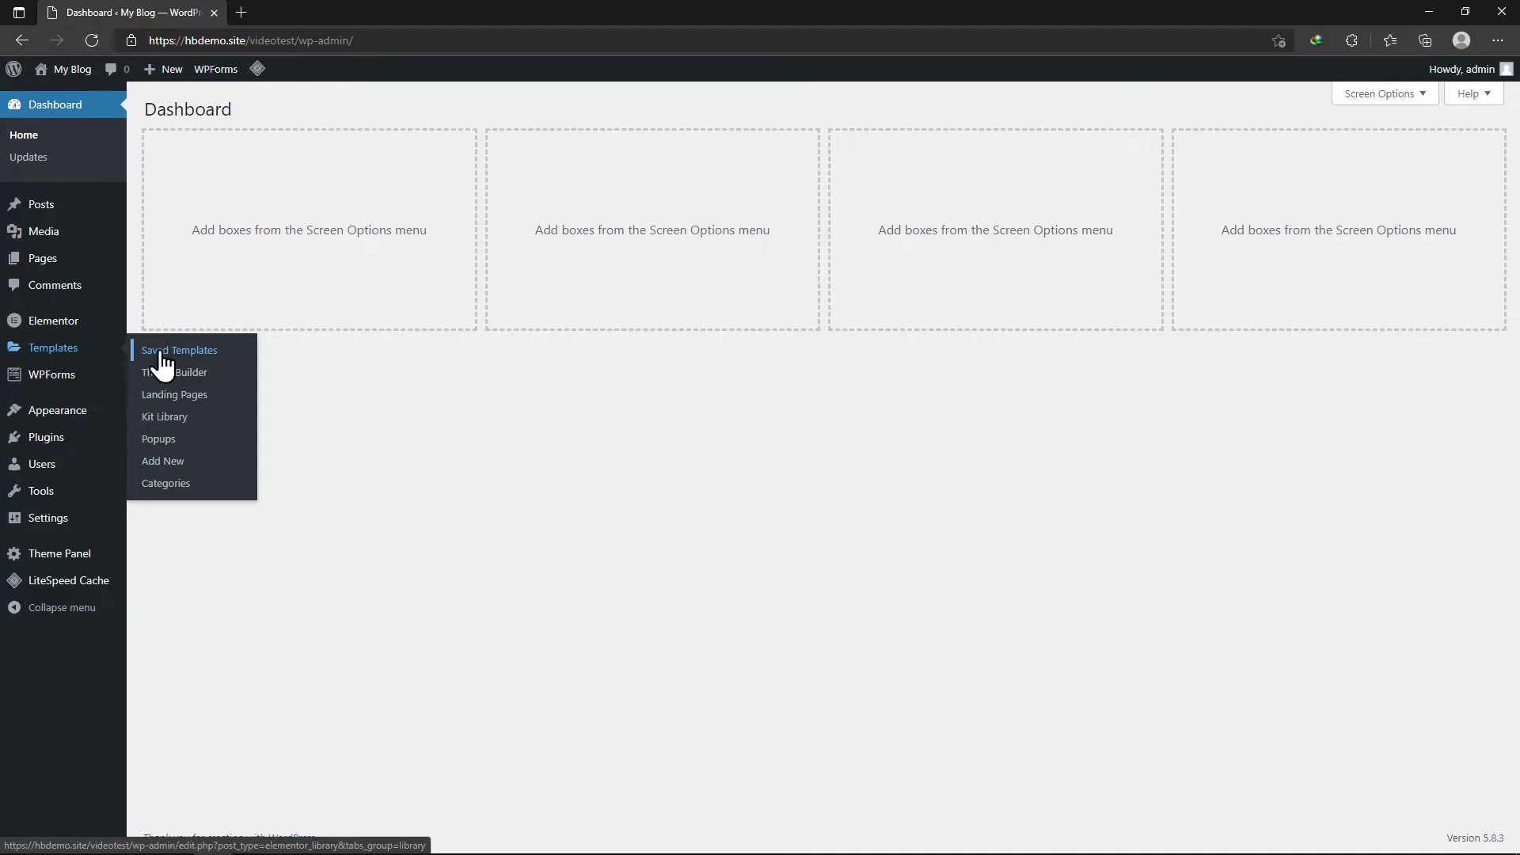
pyautogui.click(55, 360)
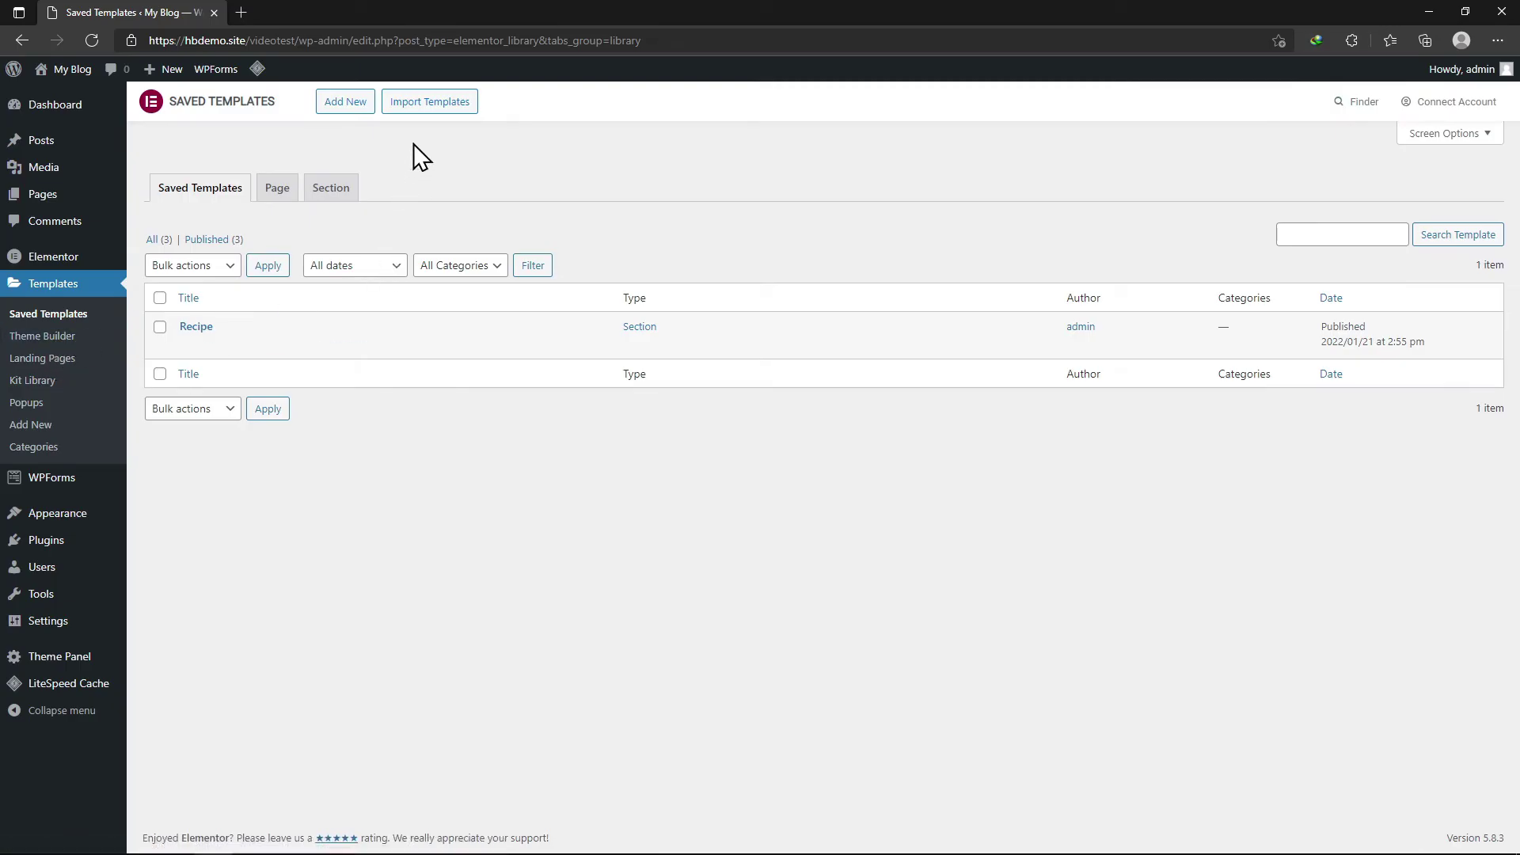
pyautogui.click(422, 118)
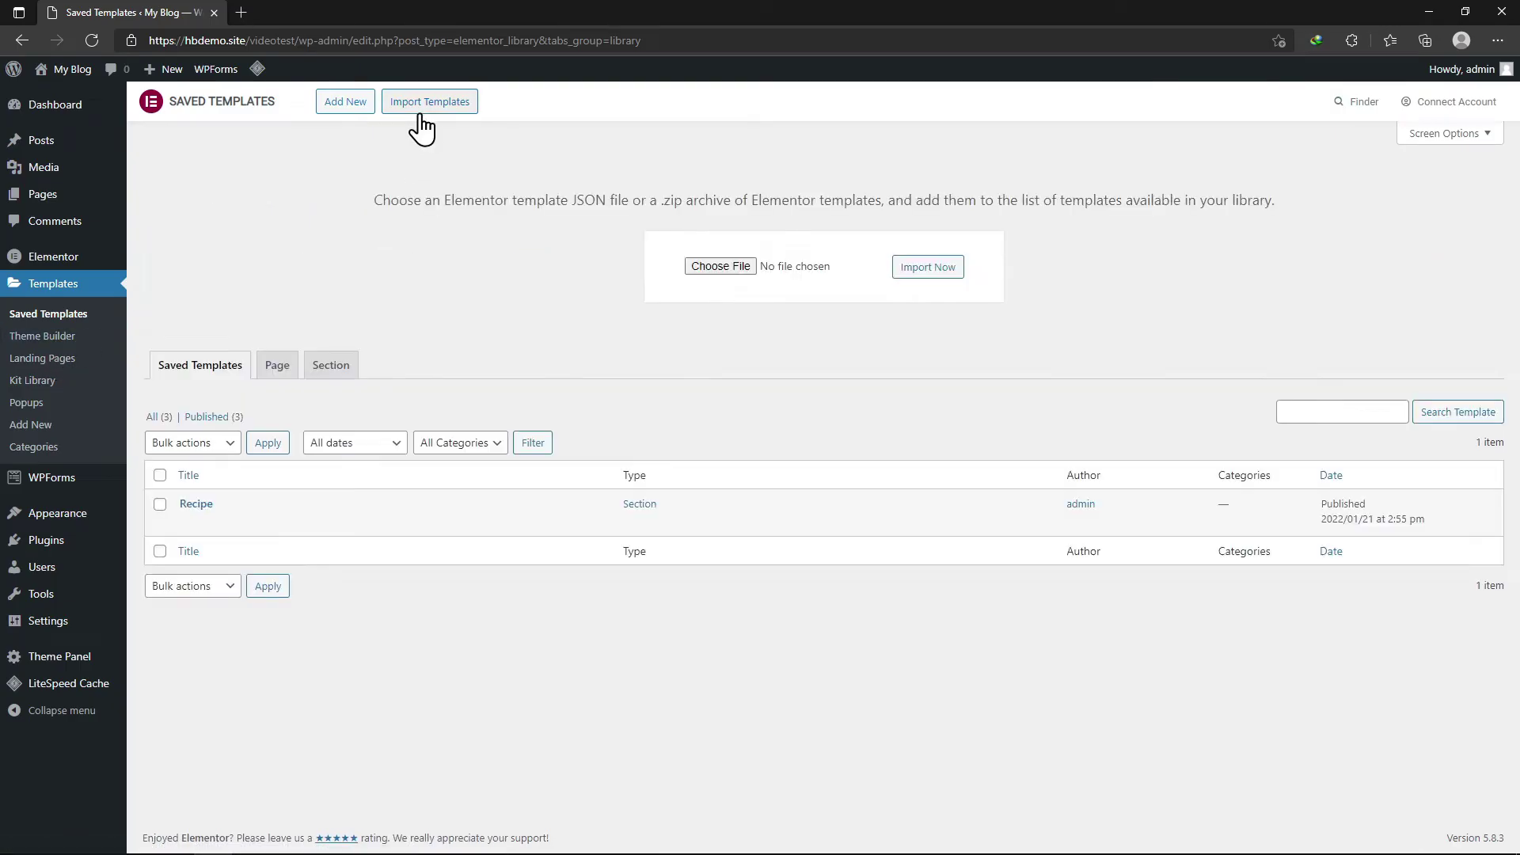
pyautogui.click(716, 266)
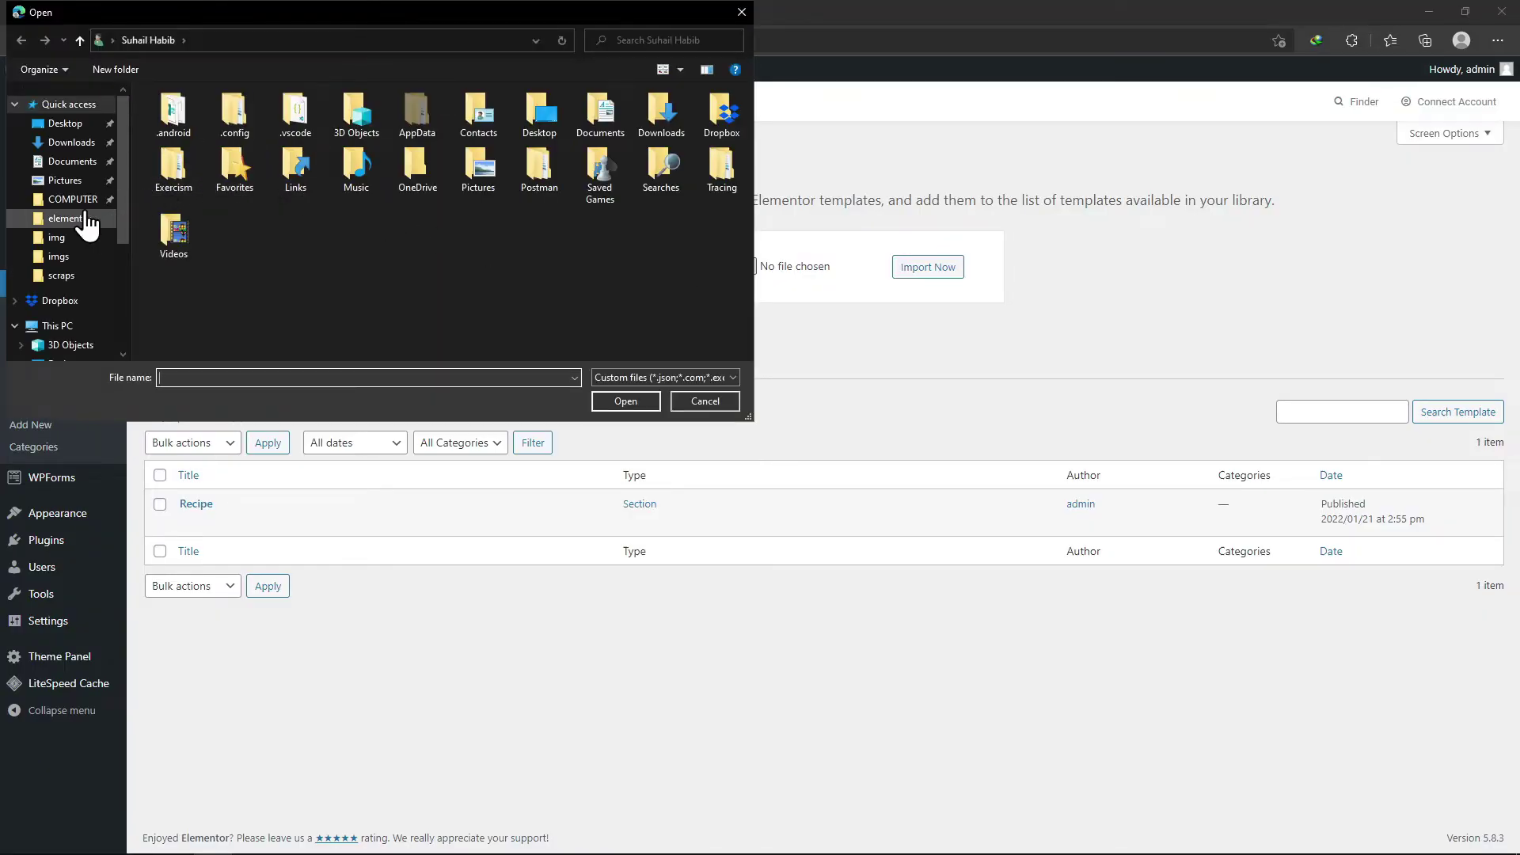
pyautogui.click(71, 142)
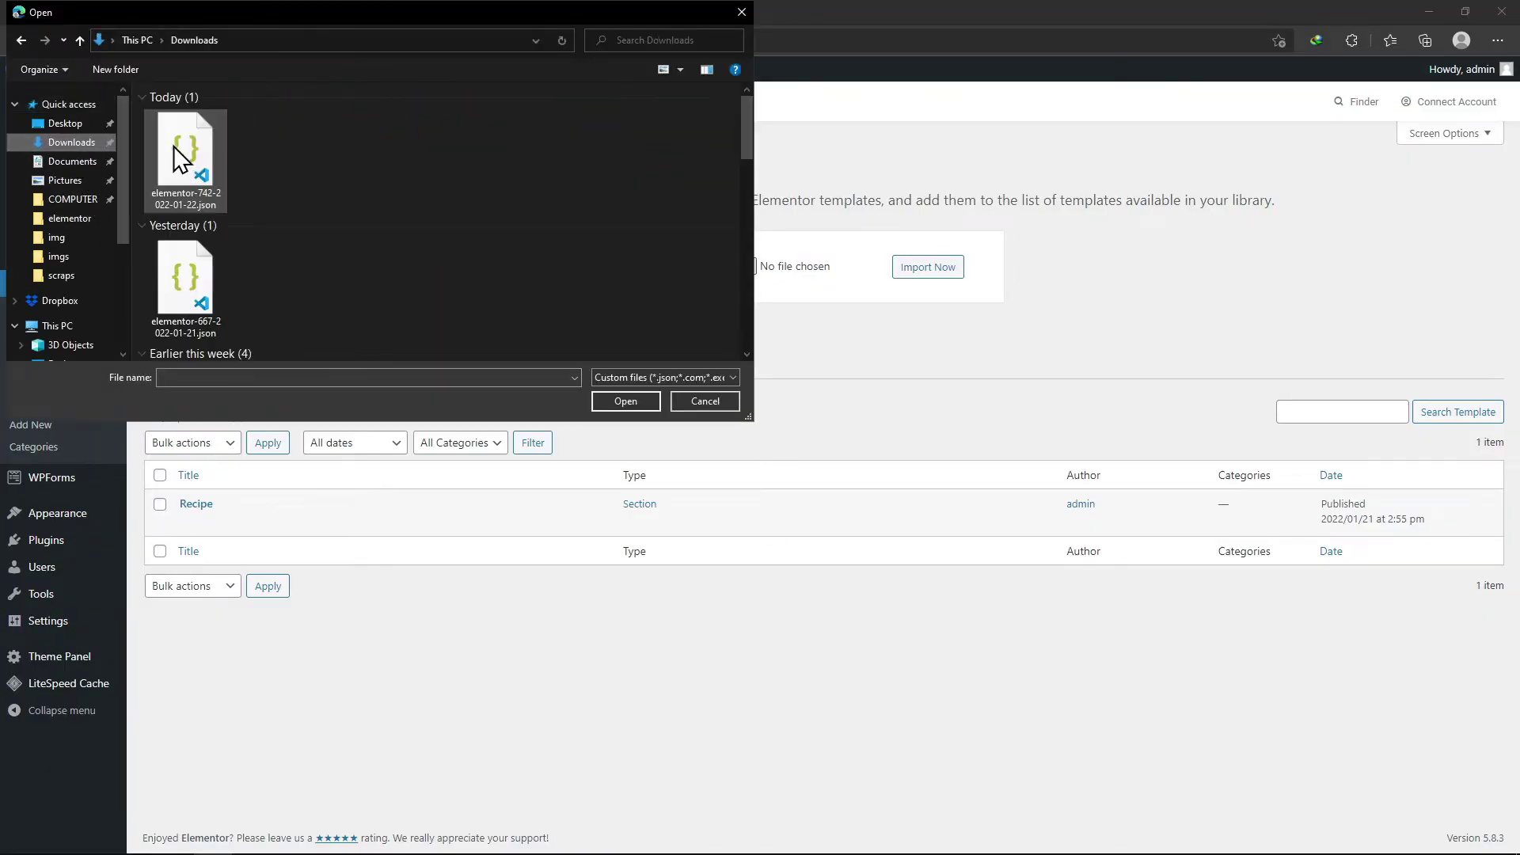
pyautogui.click(182, 152)
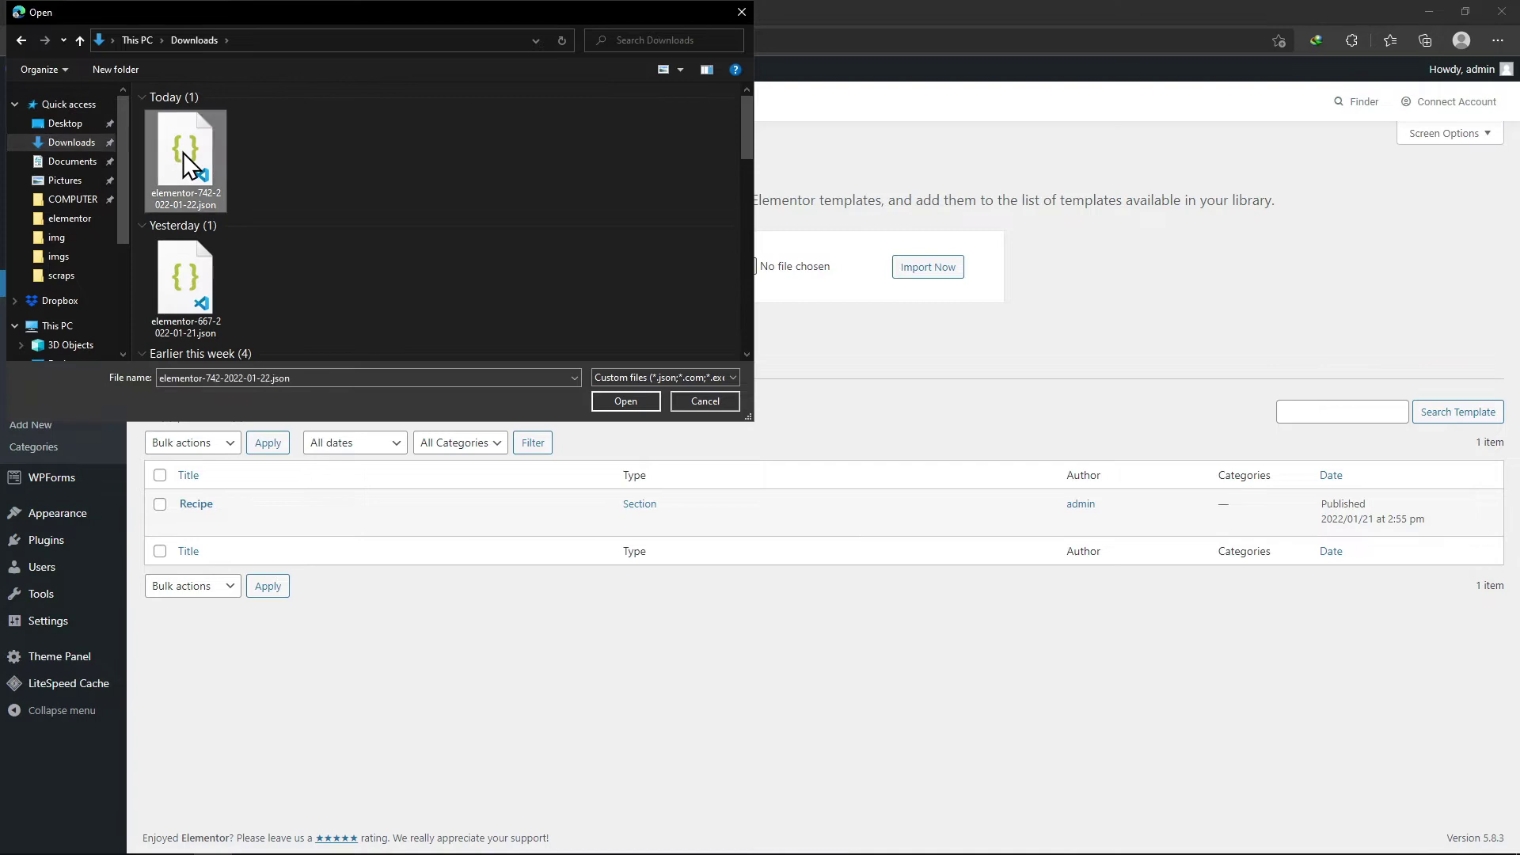
pyautogui.click(624, 401)
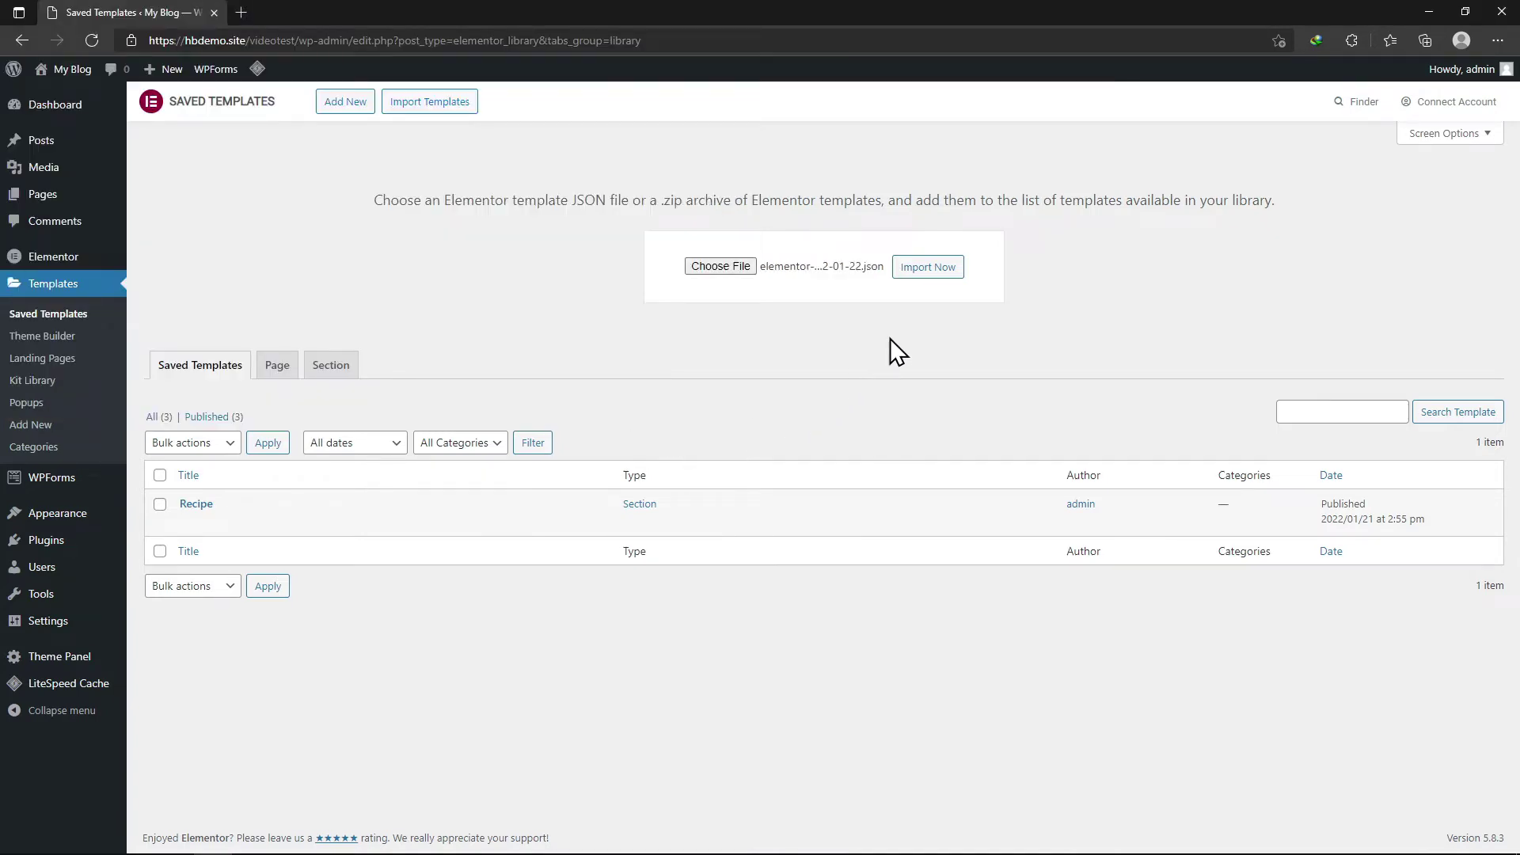
pyautogui.click(924, 269)
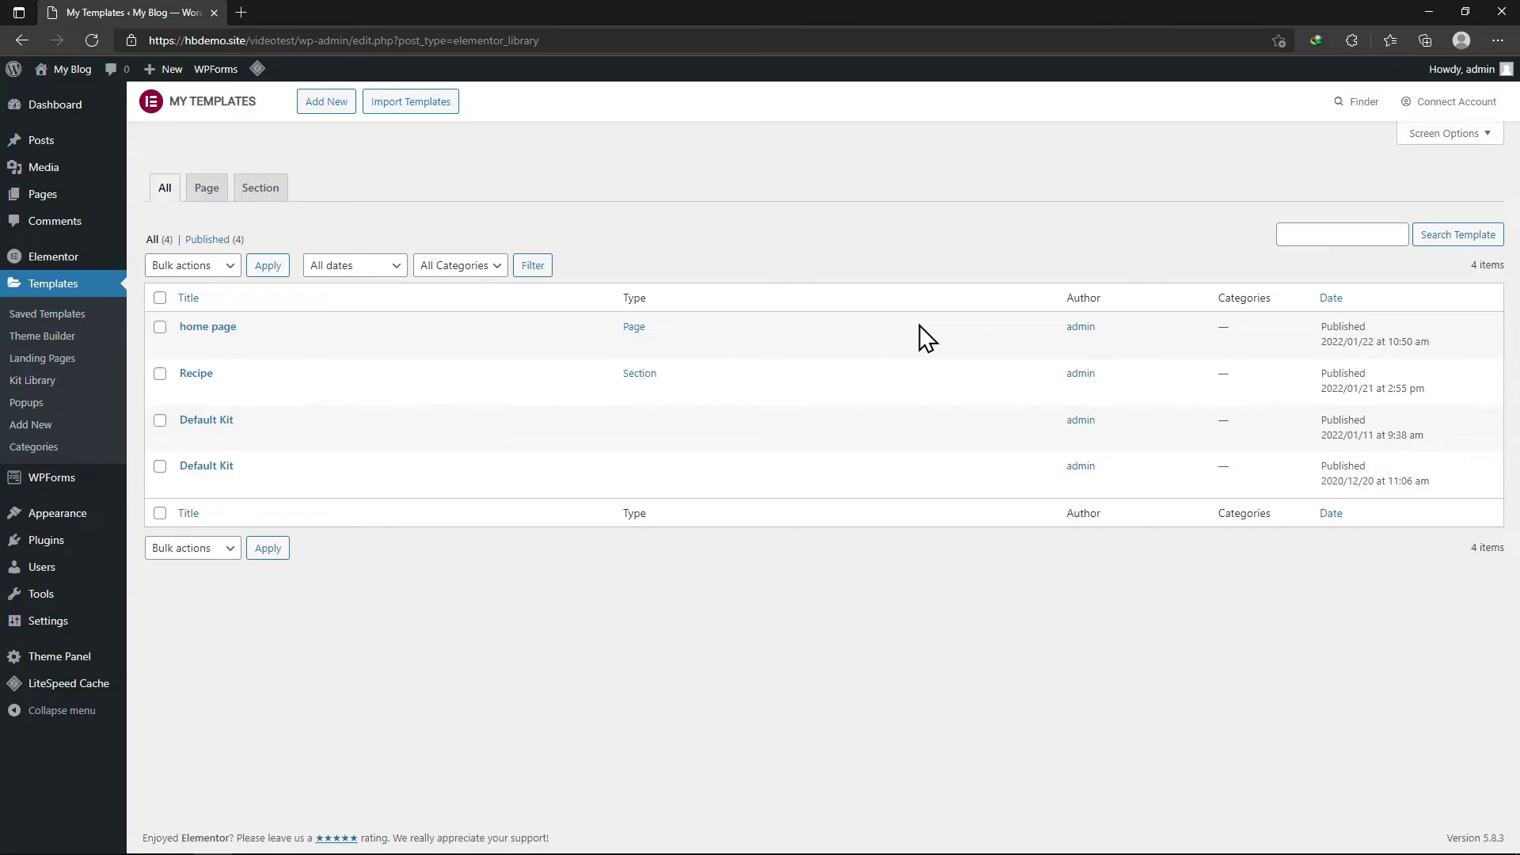
pyautogui.moveTo(228, 375)
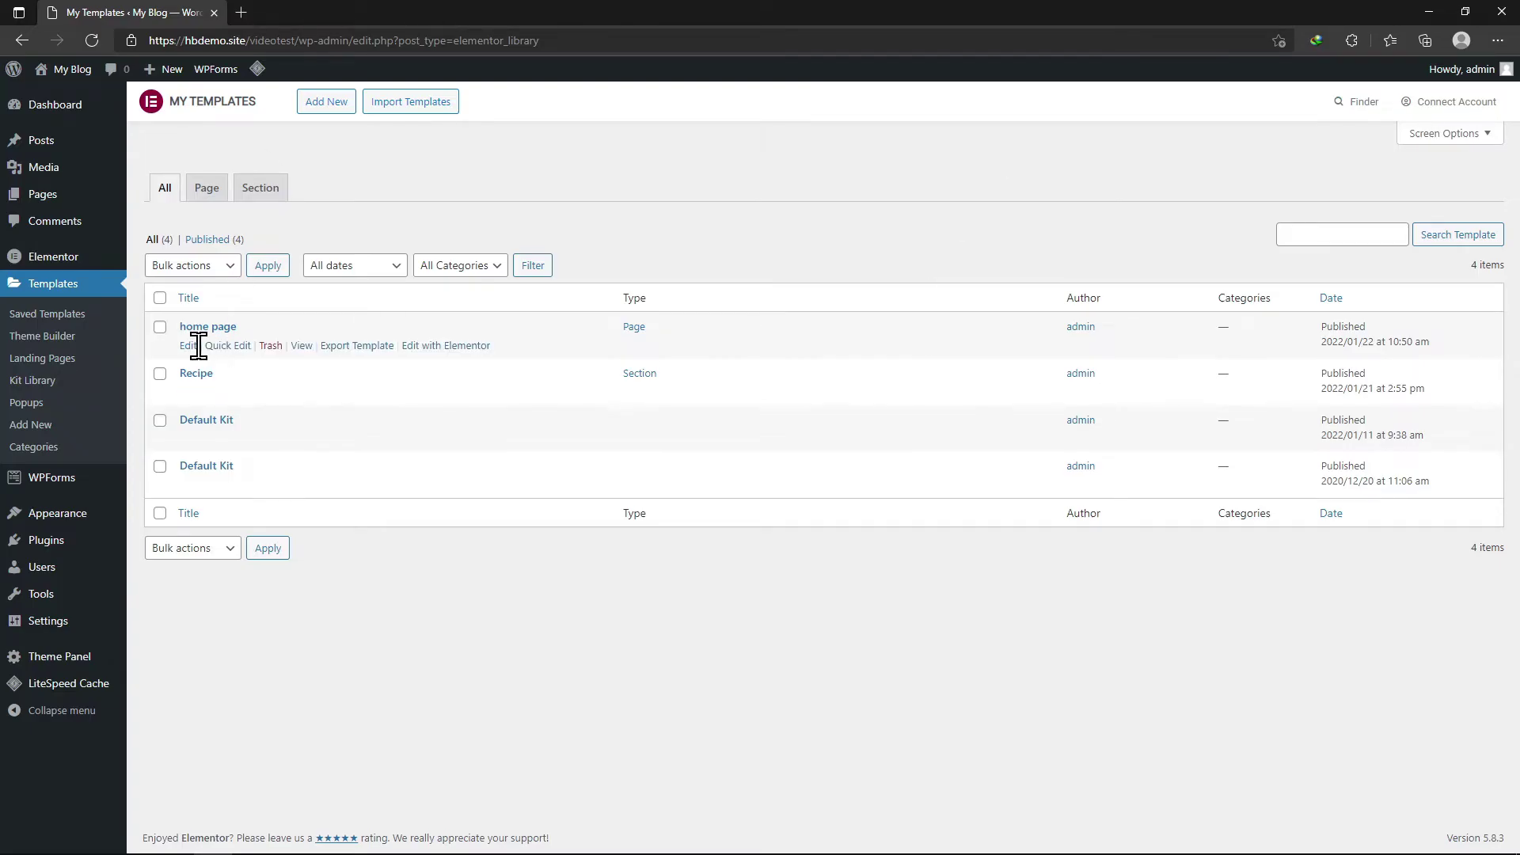
# Create a new page titled 'Home page new'
pyautogui.moveTo(47, 195)
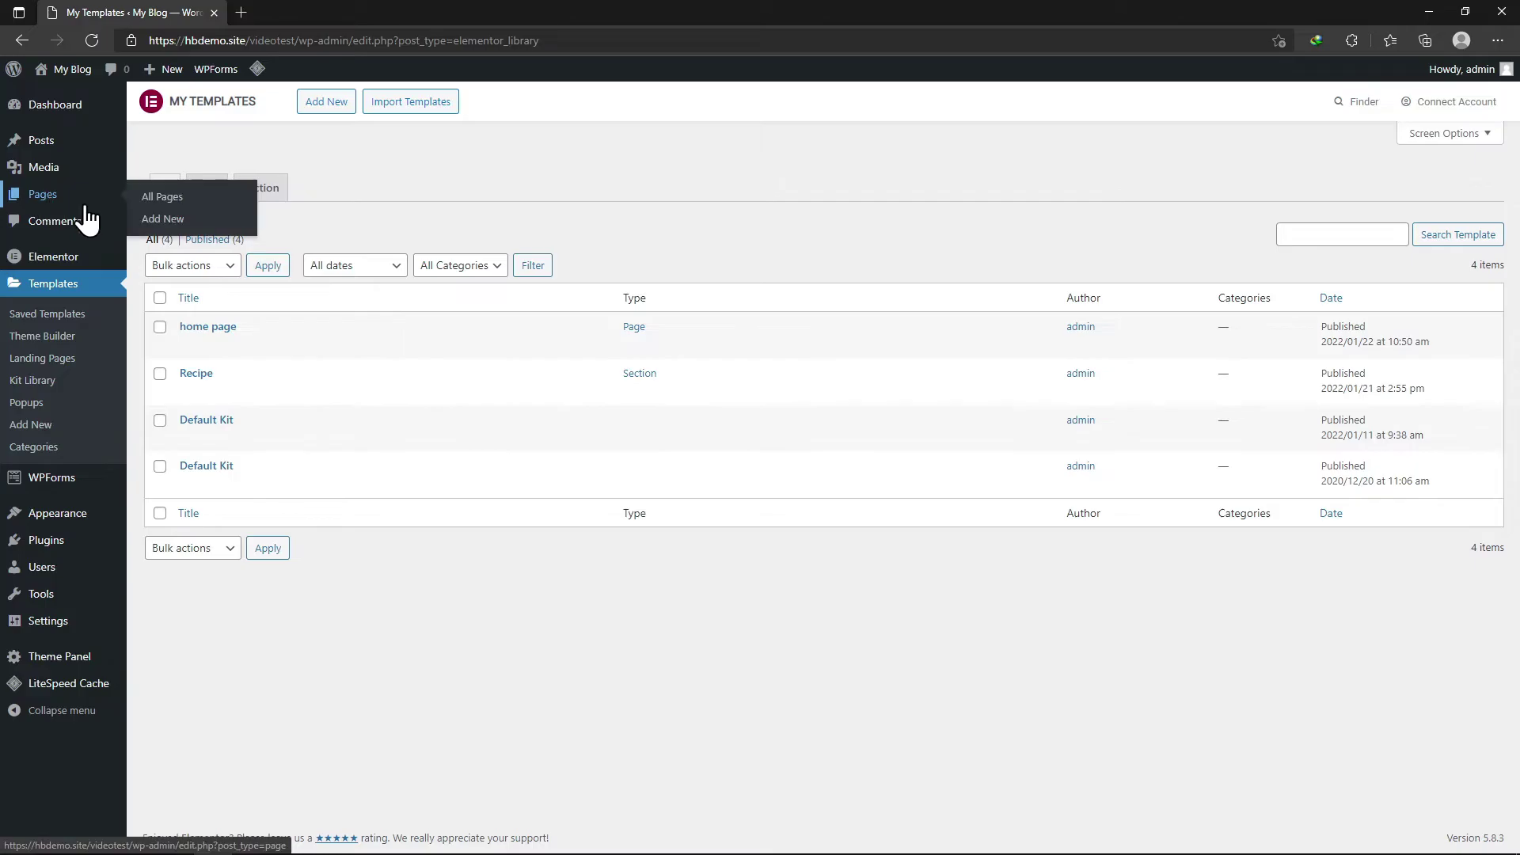
pyautogui.click(169, 218)
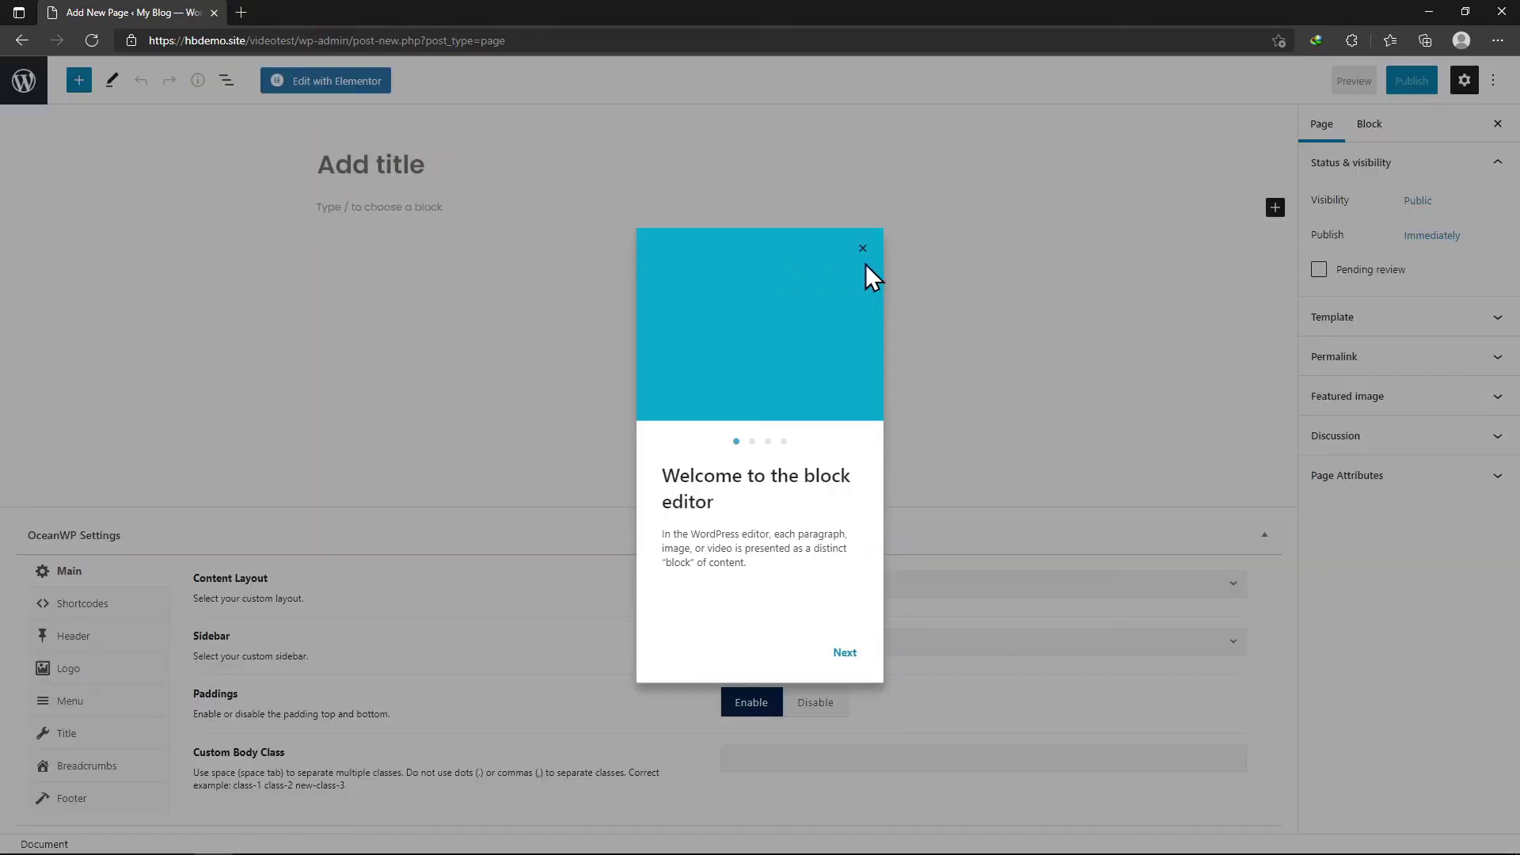
pyautogui.click(864, 252)
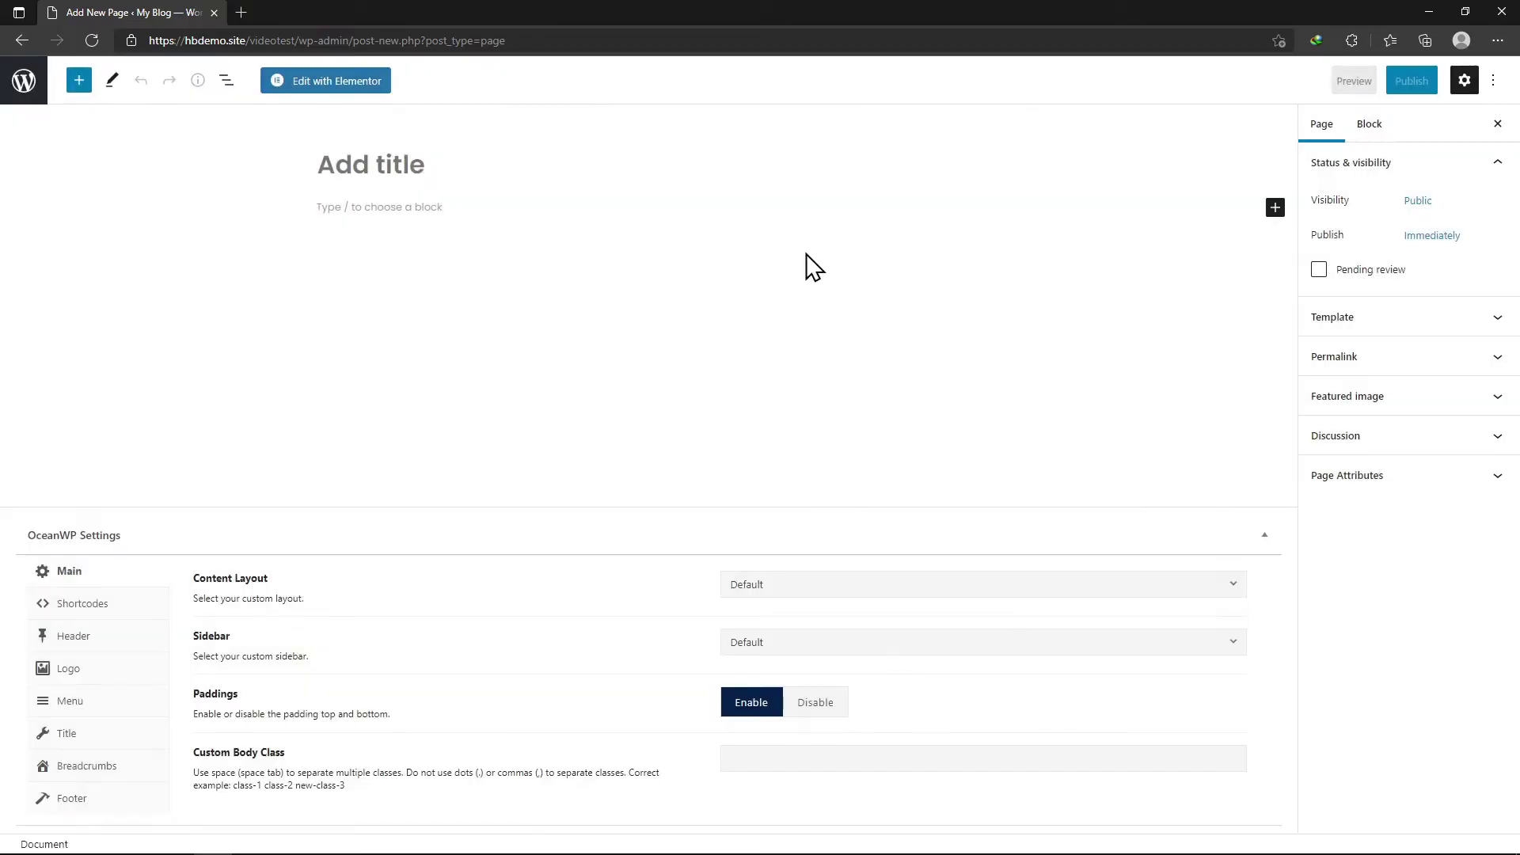
pyautogui.write('Home')
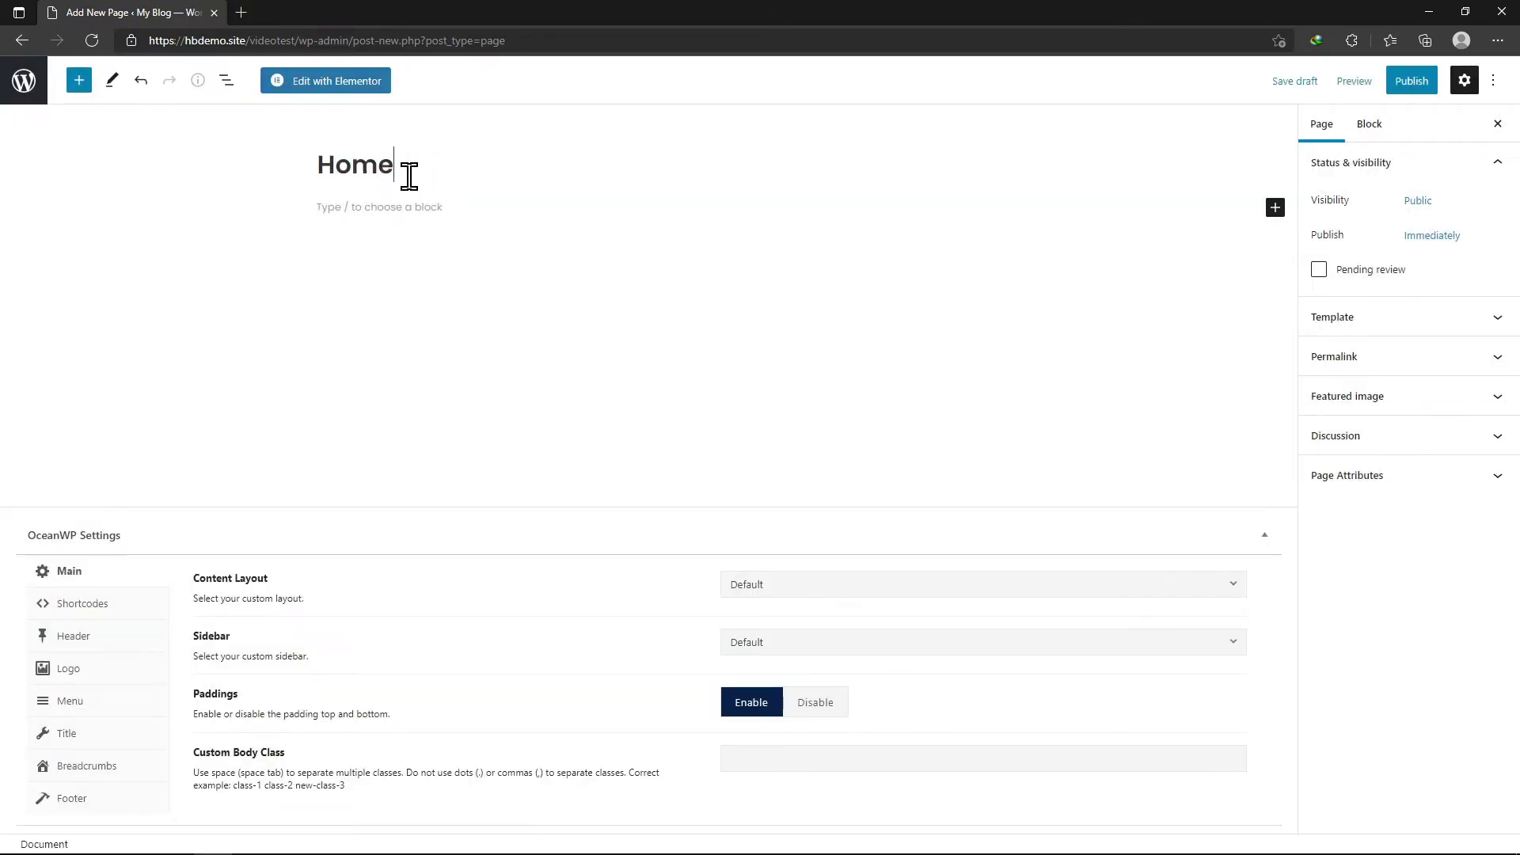
pyautogui.write(' page new')
# Set the page template to Elementor Full Width and open the page in Elementor
pyautogui.click(1433, 315)
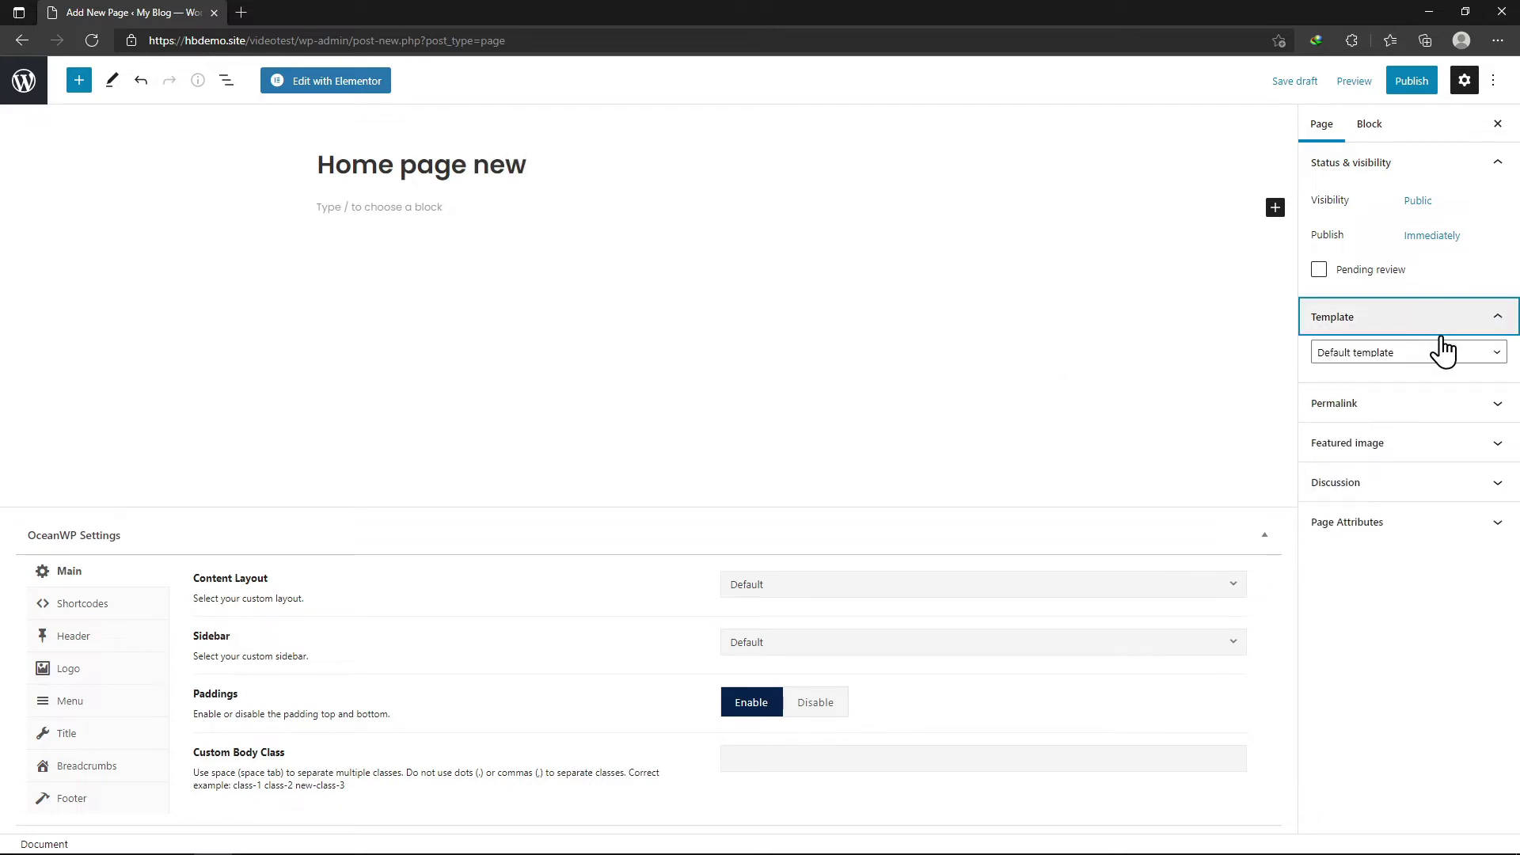
pyautogui.click(1425, 352)
pyautogui.click(1390, 402)
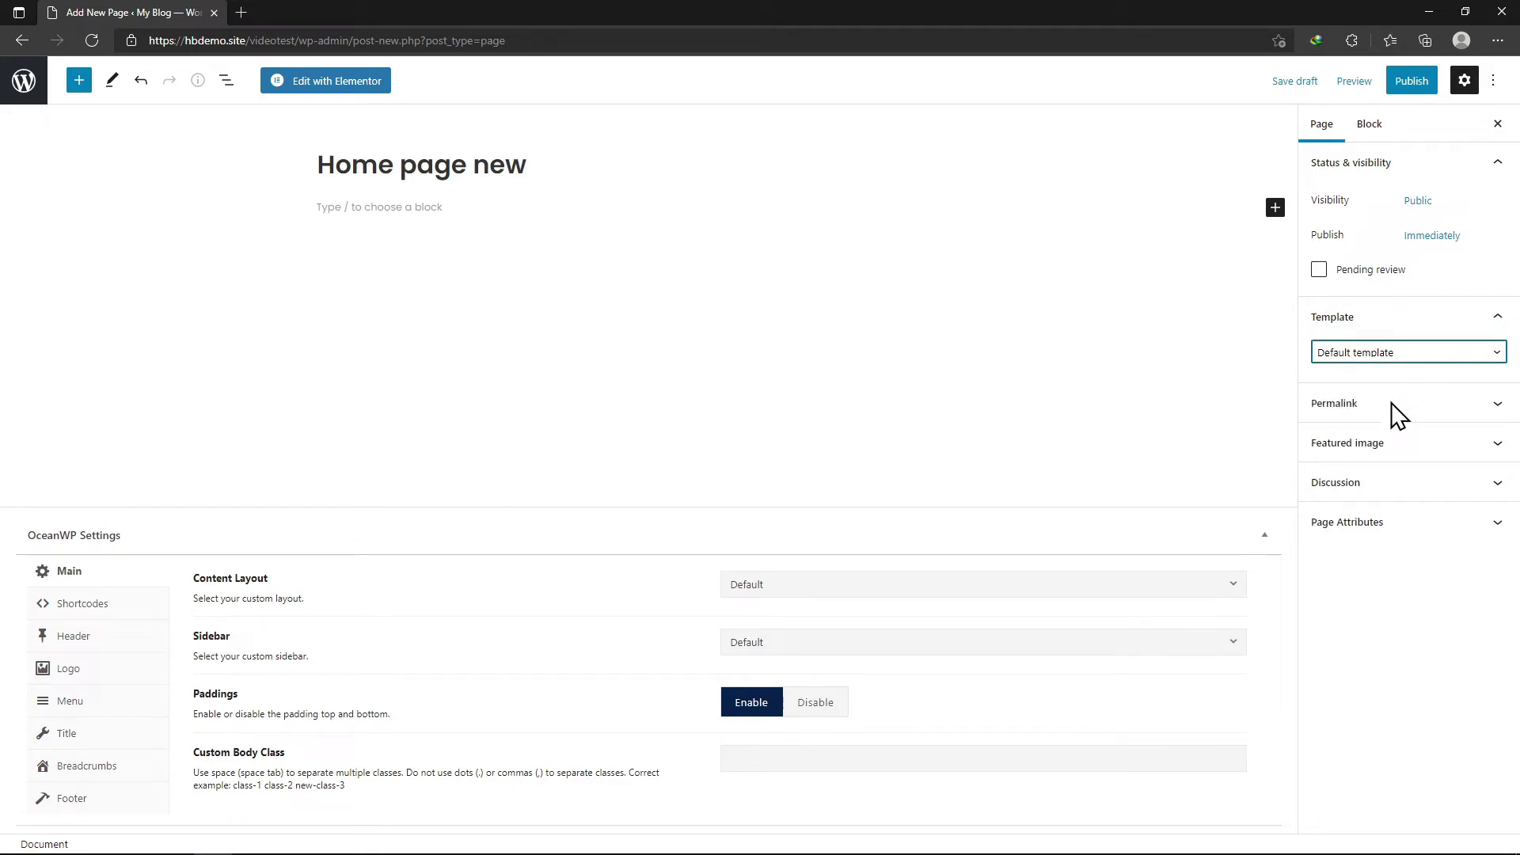
pyautogui.click(1412, 85)
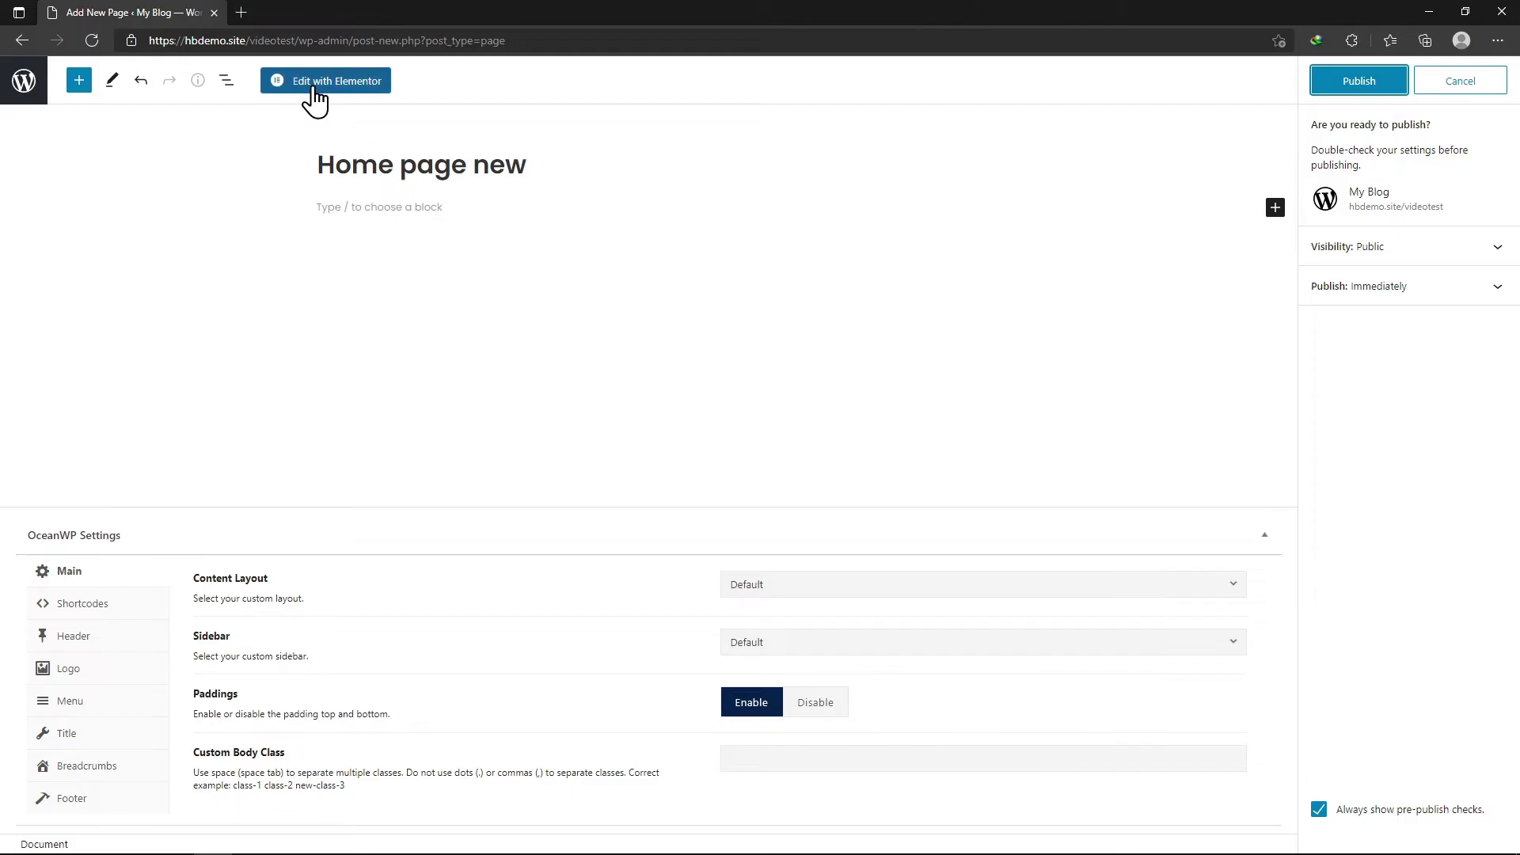
pyautogui.click(311, 93)
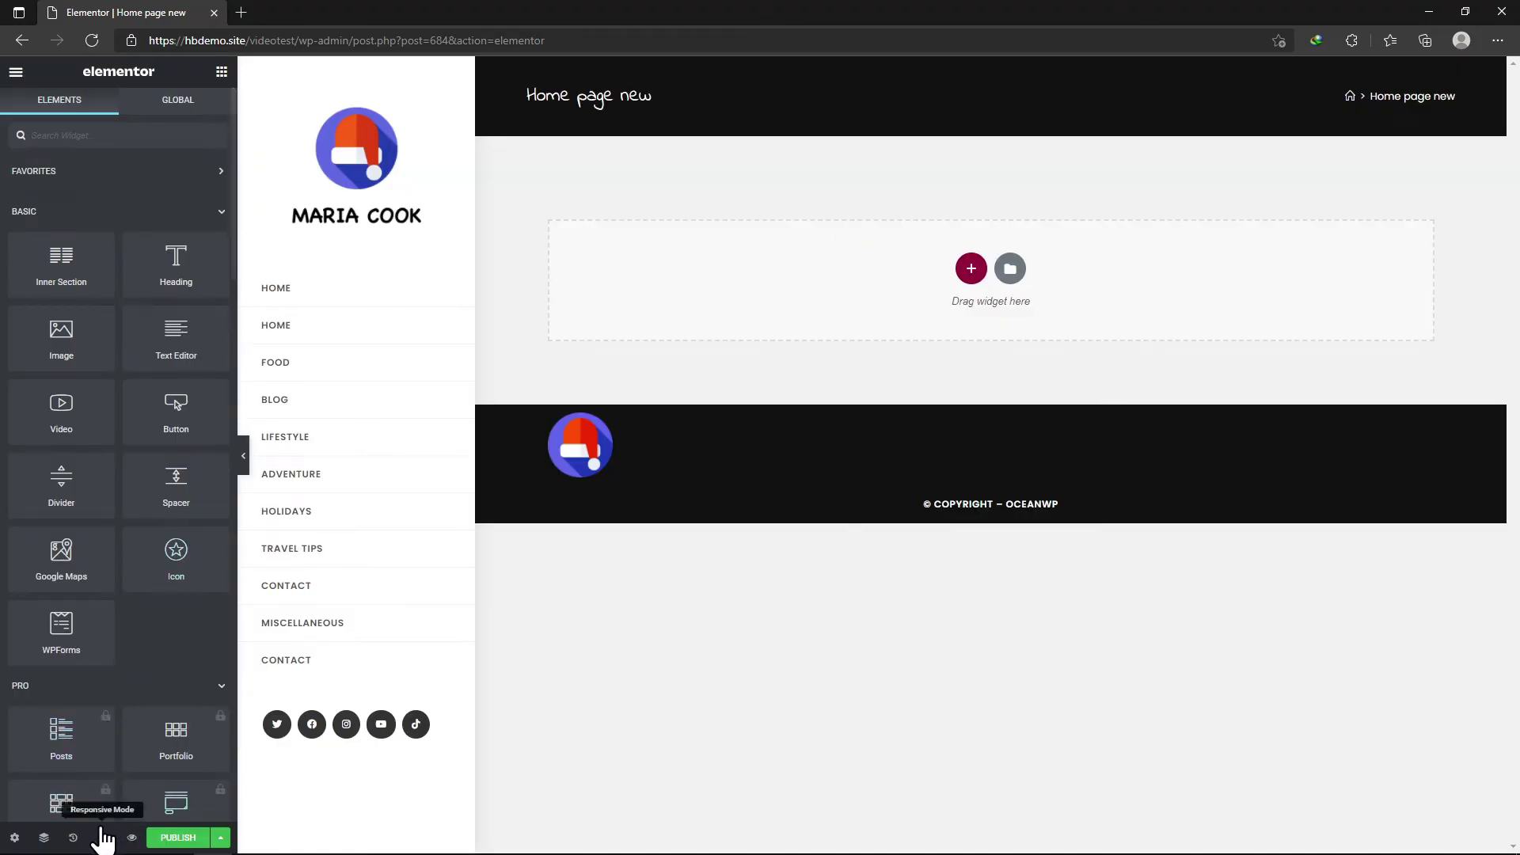
# Set the page status to Published in the page settings
pyautogui.click(15, 838)
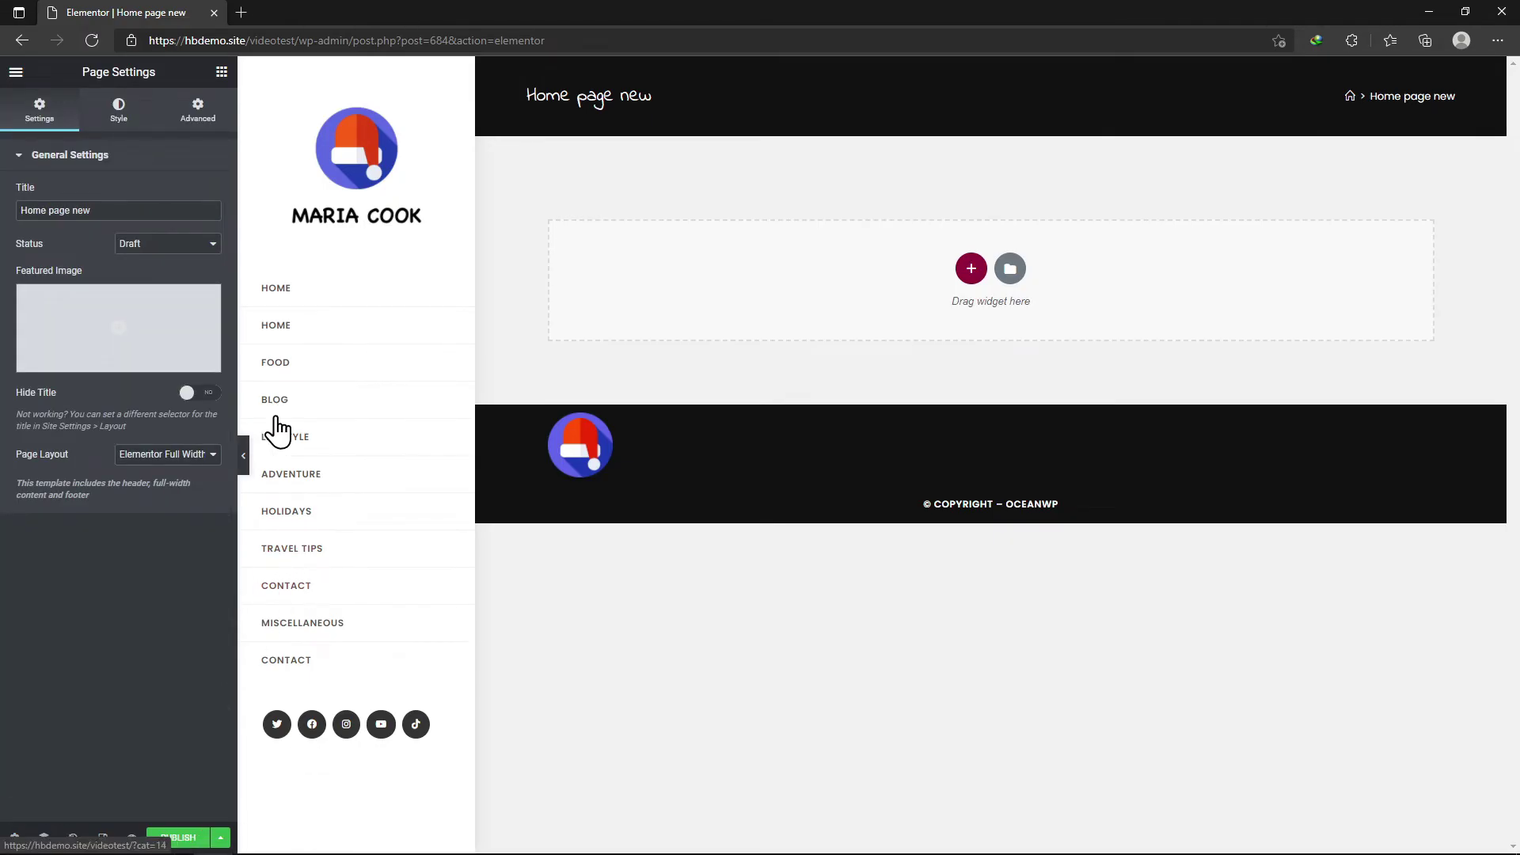
pyautogui.click(185, 244)
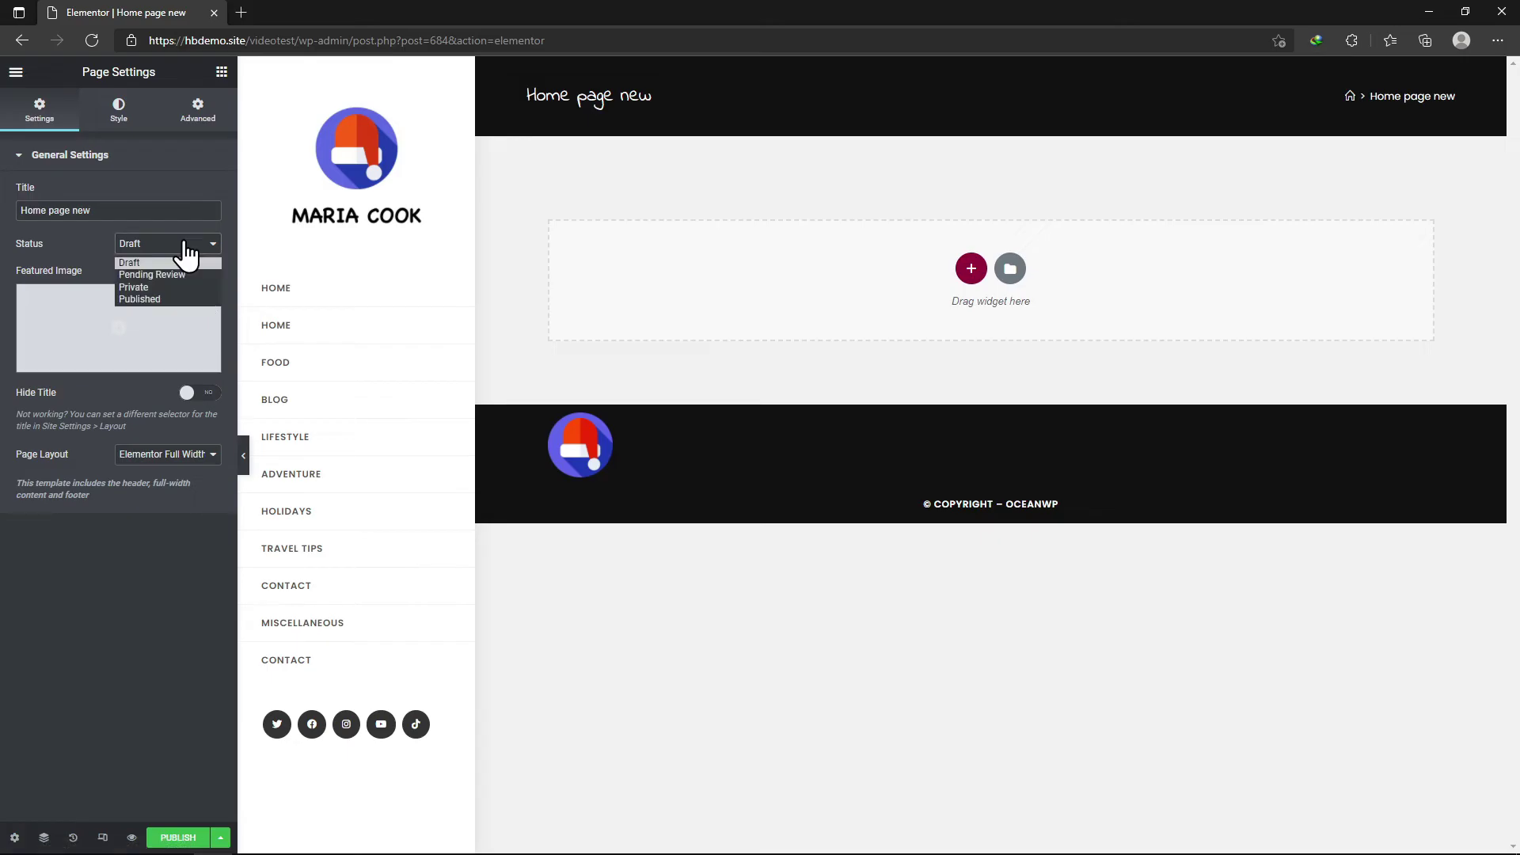
pyautogui.click(173, 300)
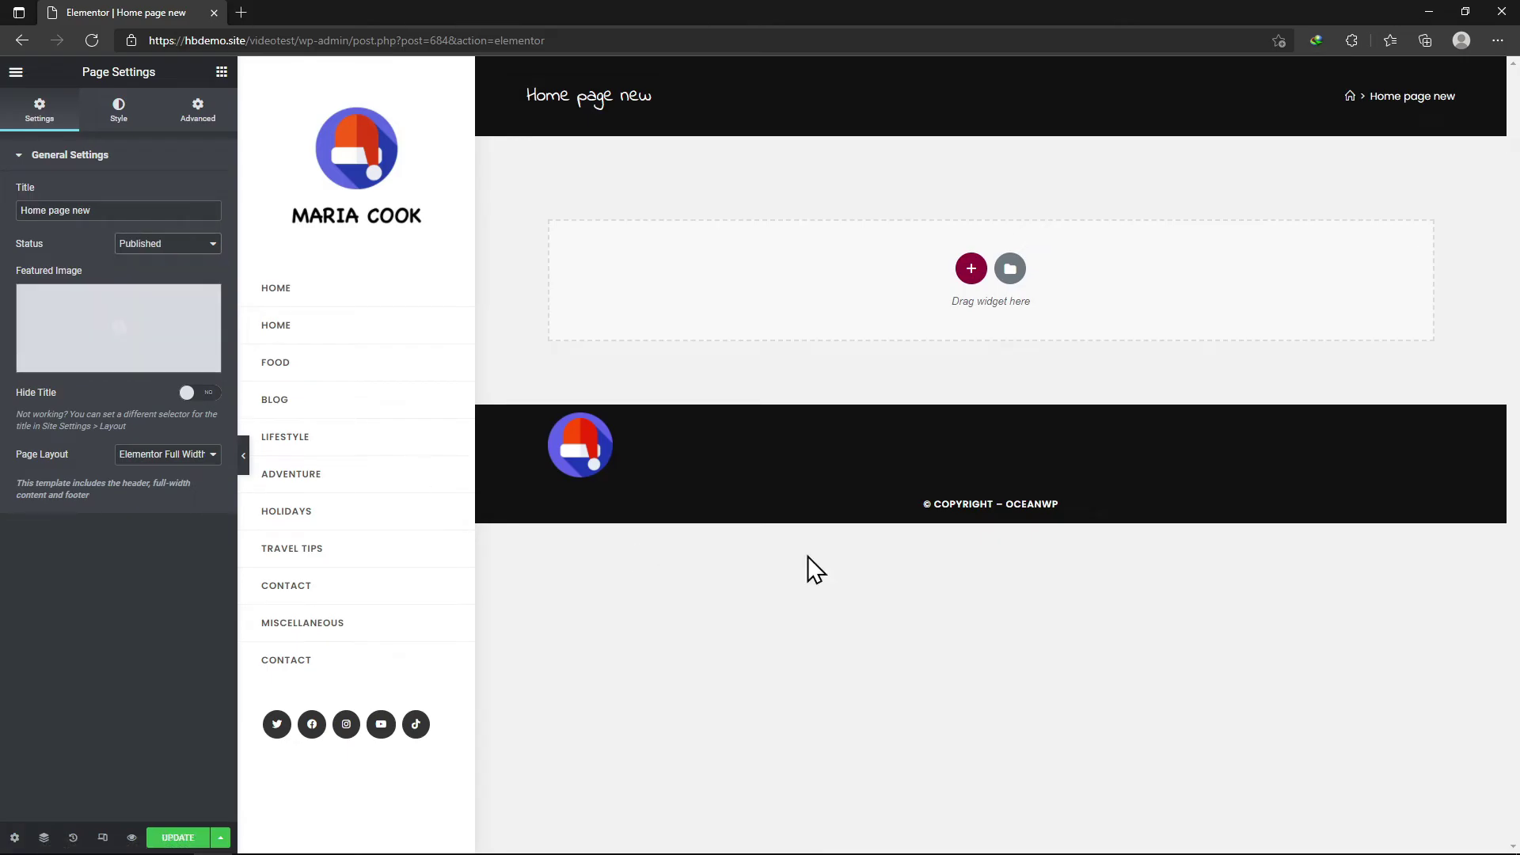
# Insert the 'home page' template from My Templates with its settings, then update the page
pyautogui.click(1009, 268)
pyautogui.click(839, 162)
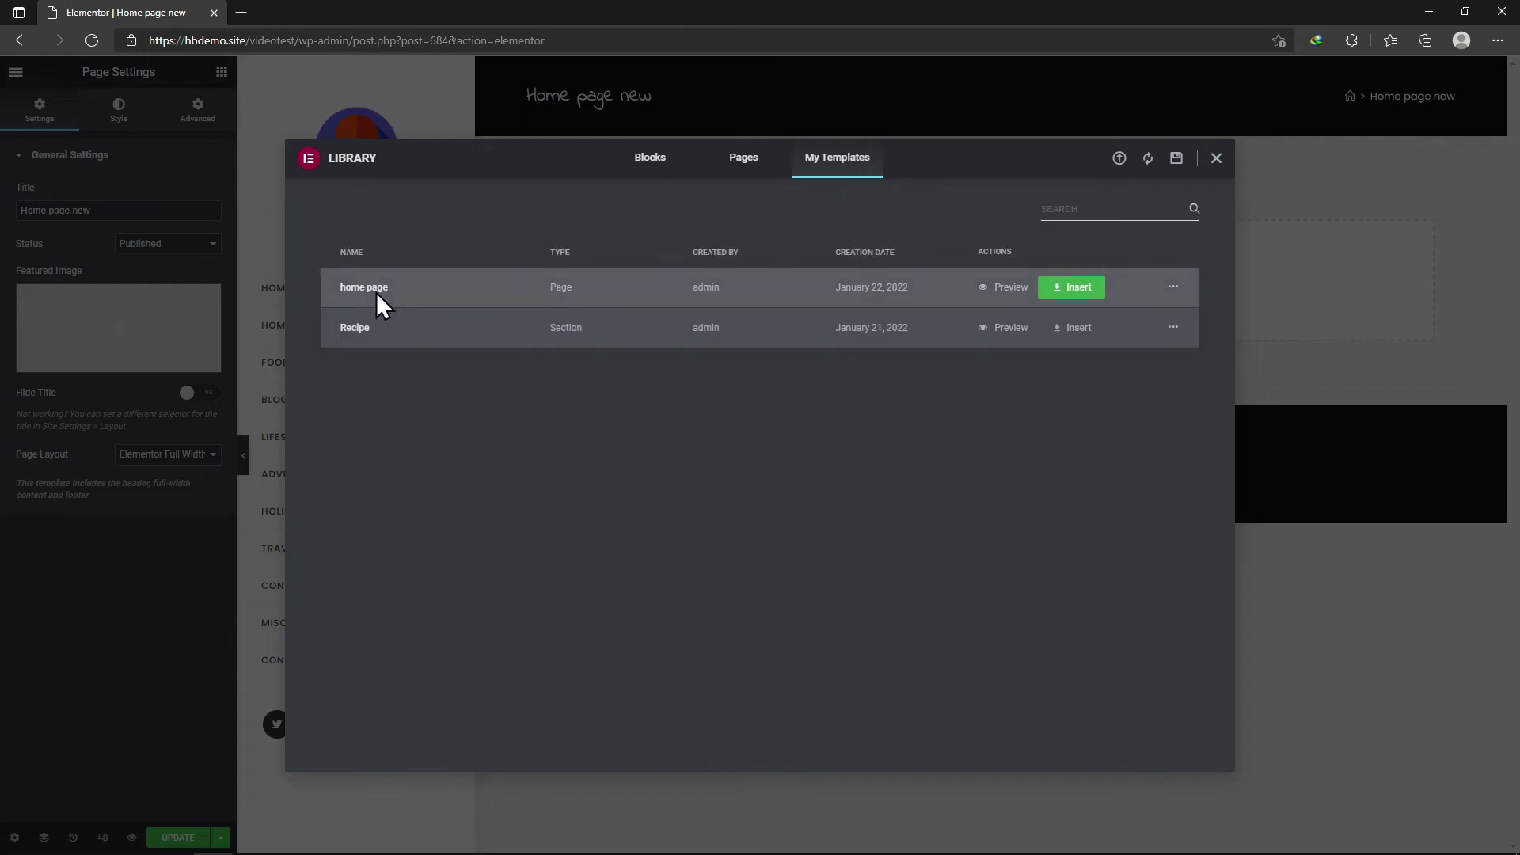
pyautogui.click(1080, 288)
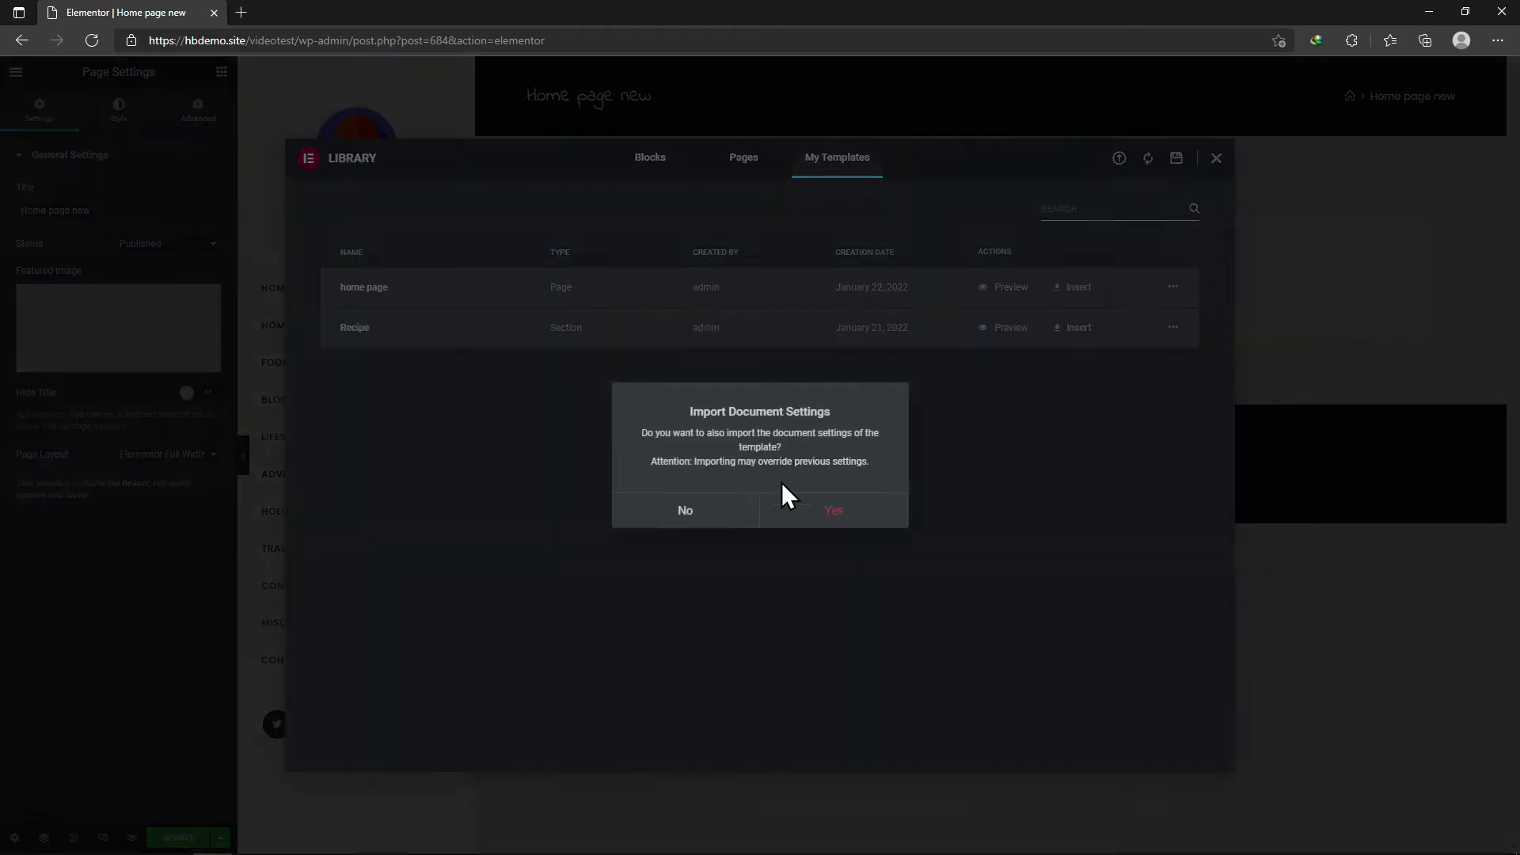
pyautogui.click(833, 513)
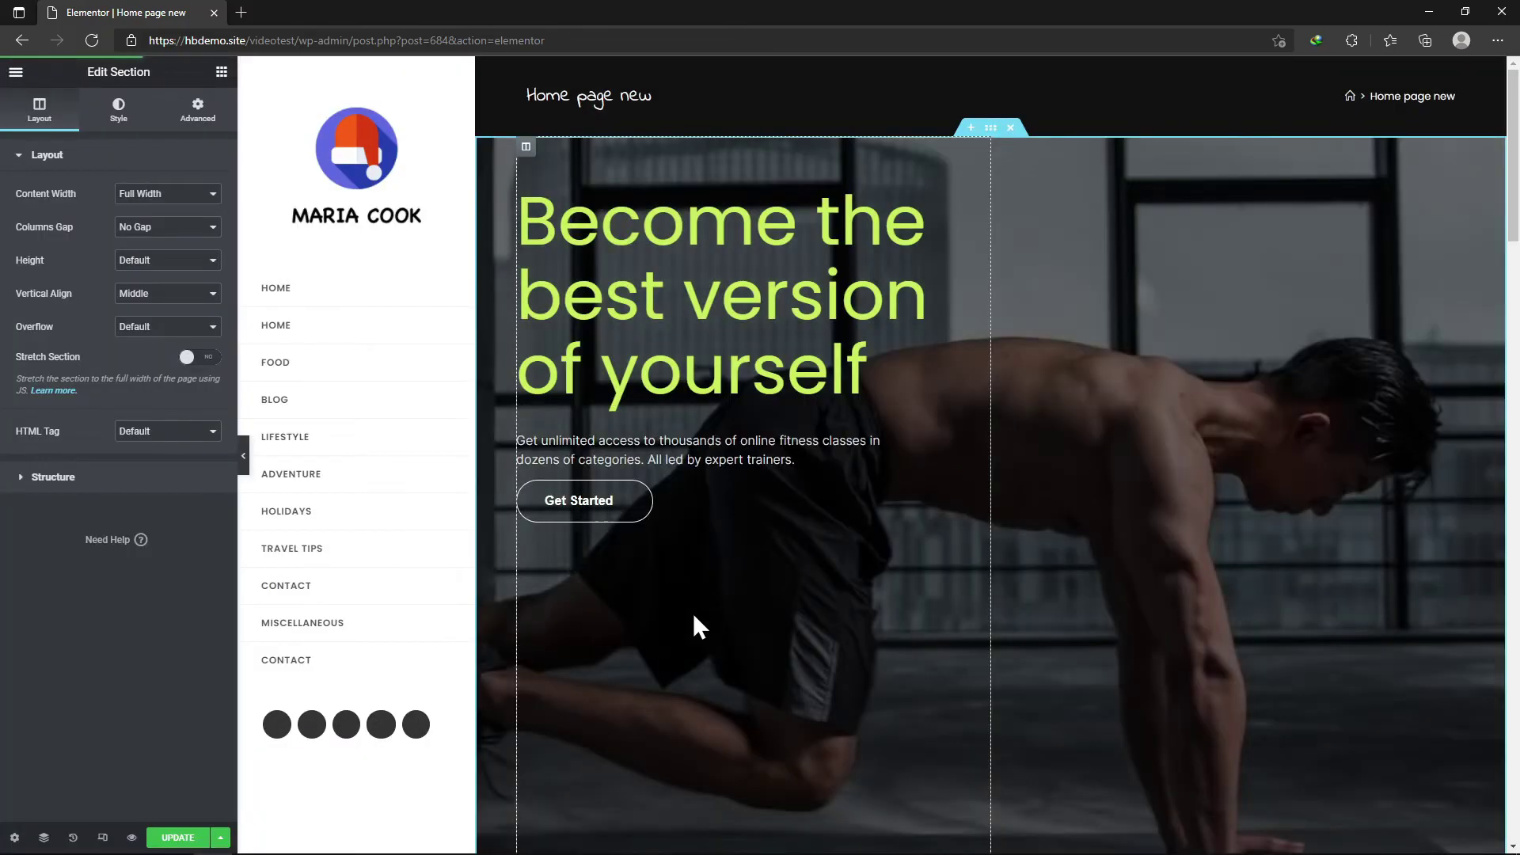
pyautogui.click(179, 837)
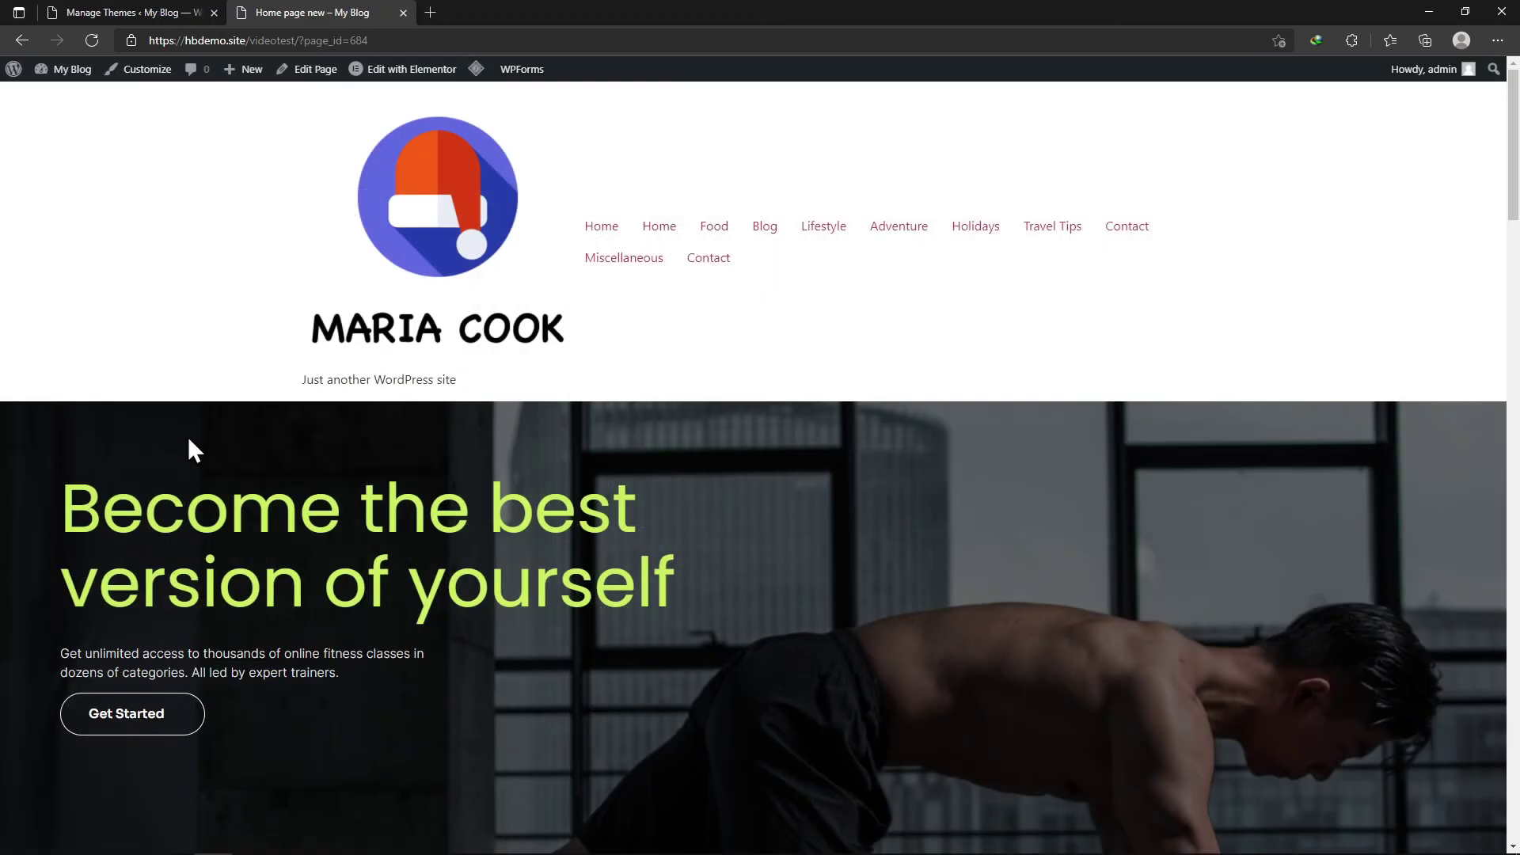
pyautogui.scroll(-8, 186, 442)
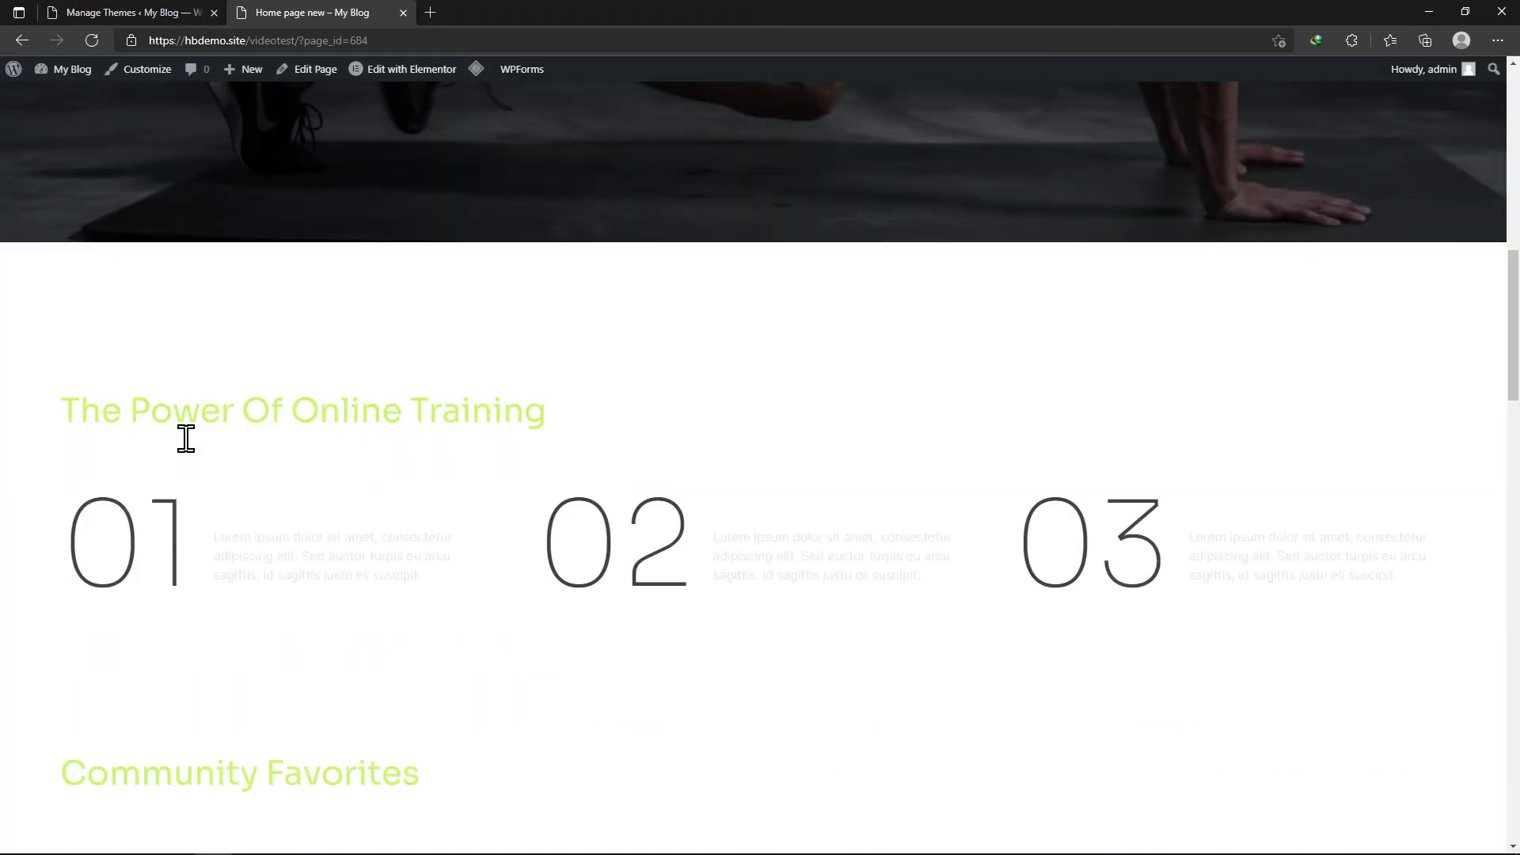
pyautogui.scroll(-20, 186, 439)
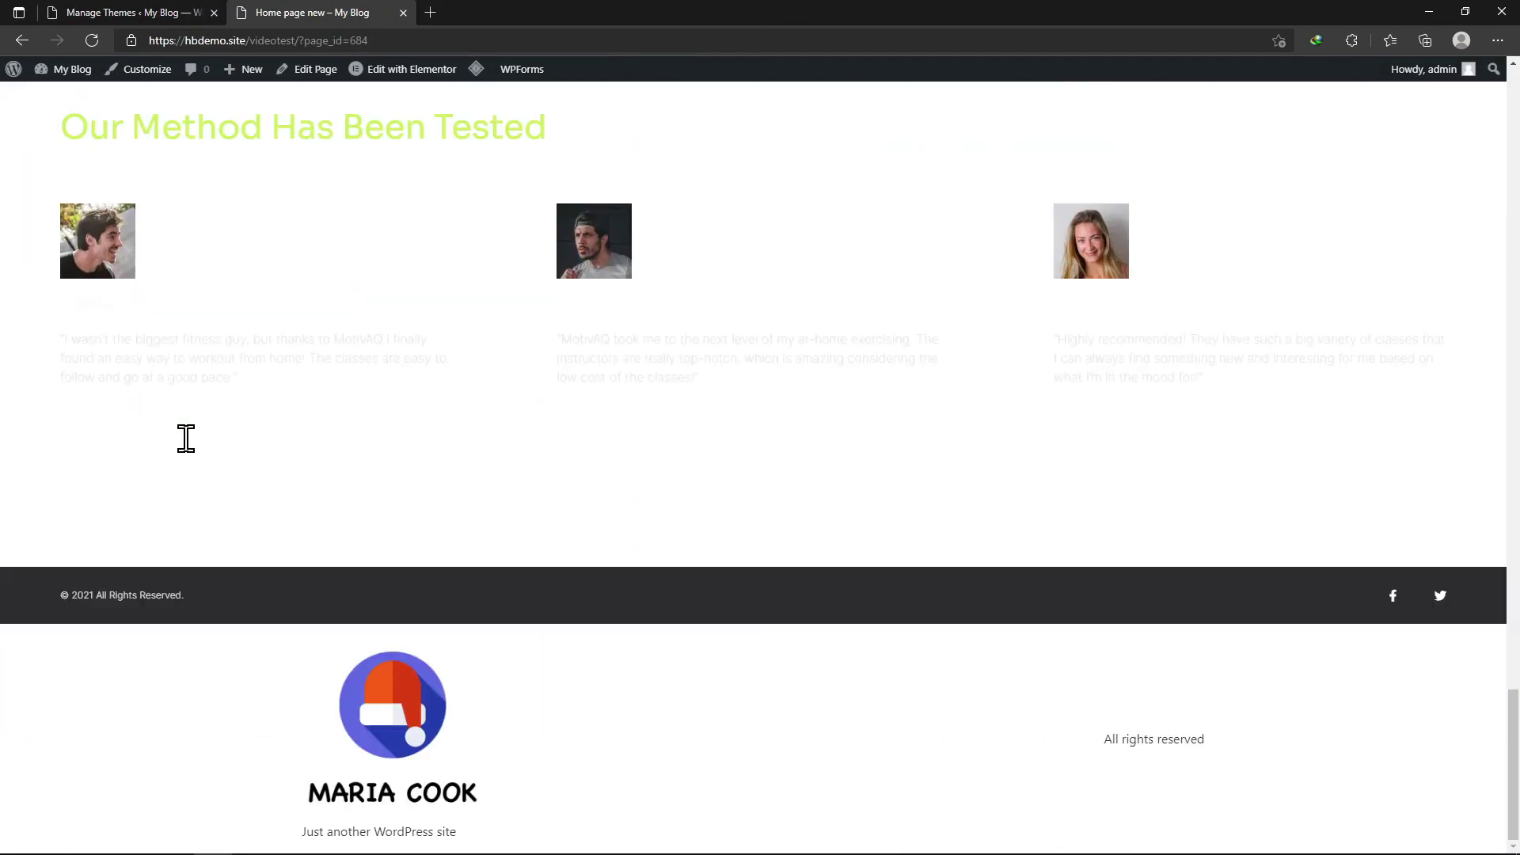
pyautogui.scroll(10, 186, 439)
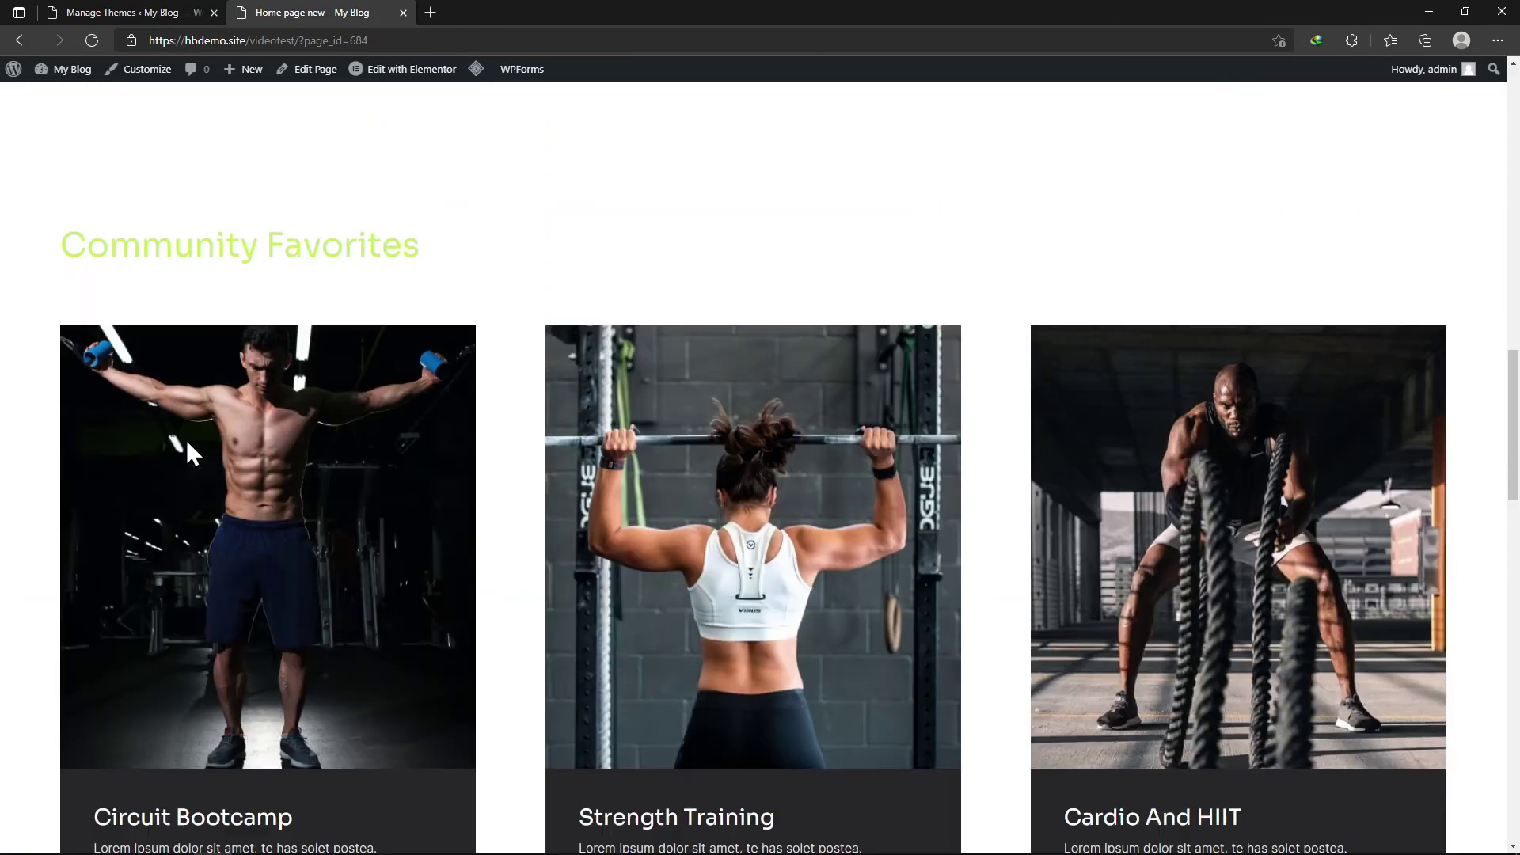
pyautogui.scroll(10, 187, 439)
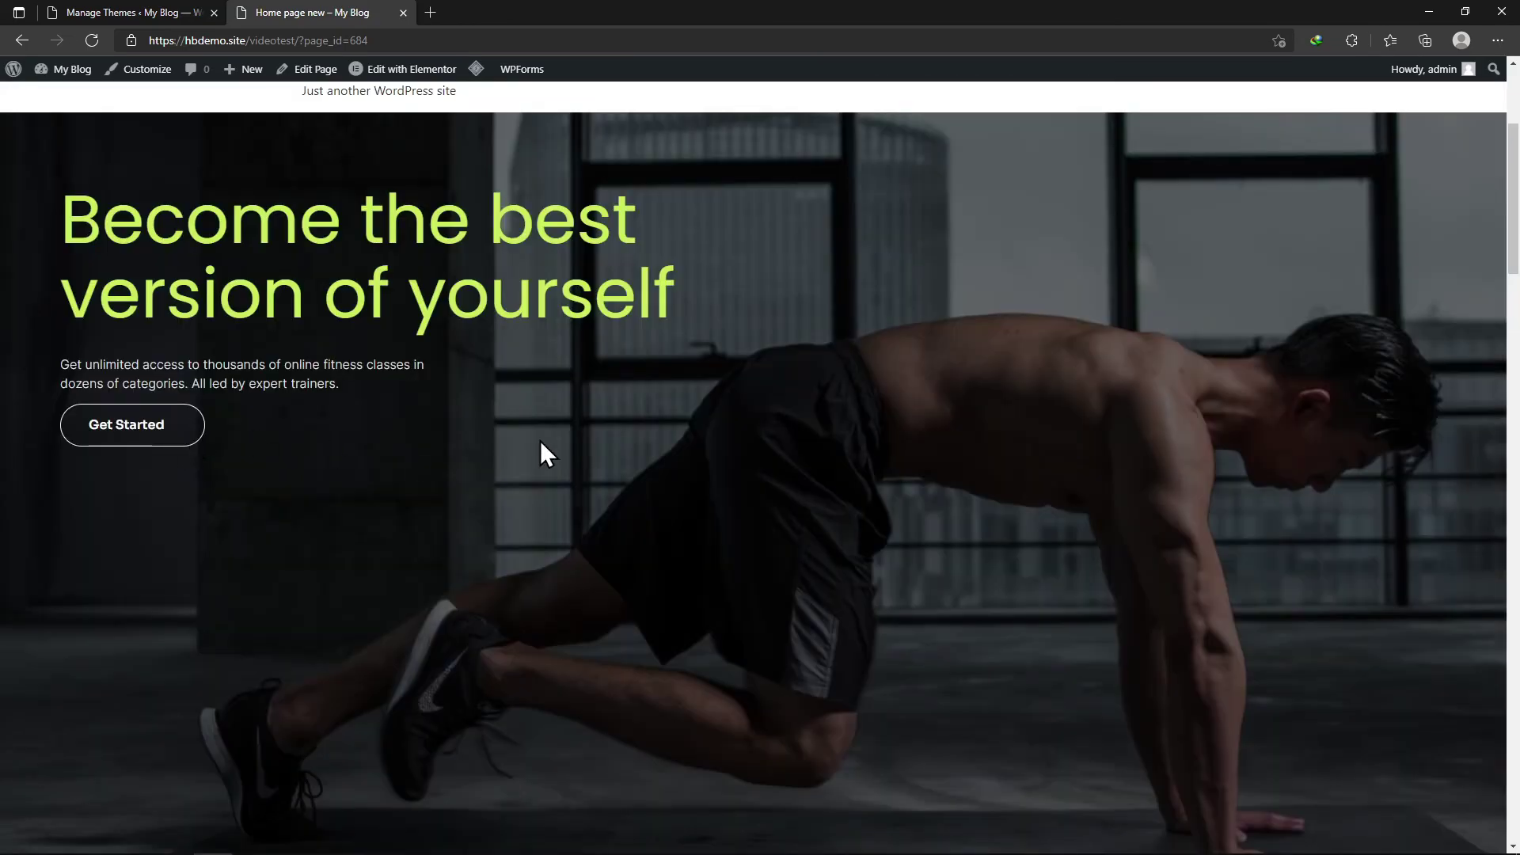